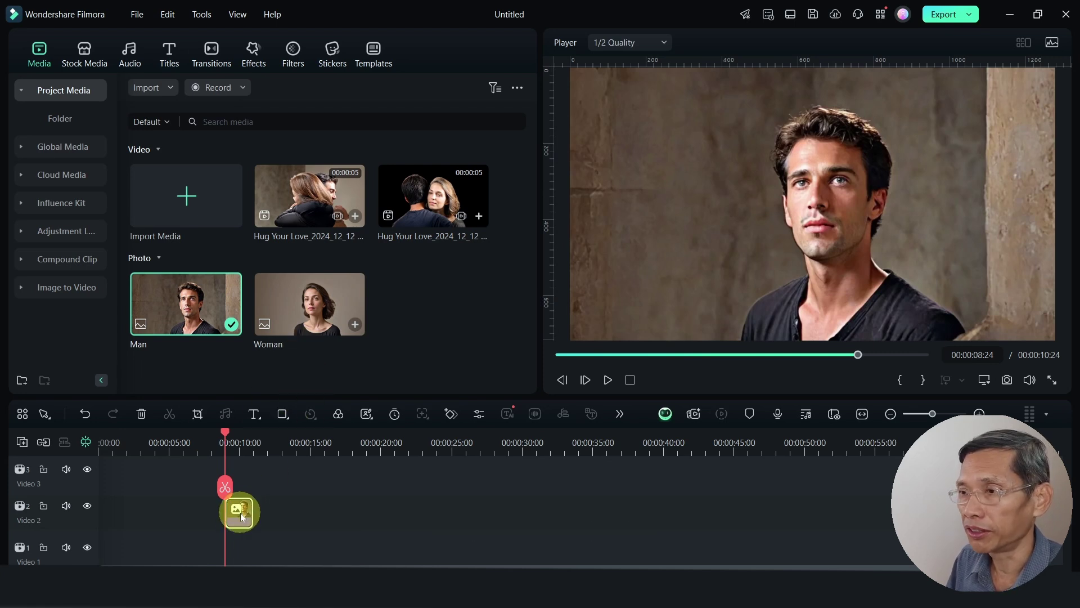
# - Flip the man's image clip horizontally and set its X position to -268 px
pyautogui.doubleClick(241, 513)
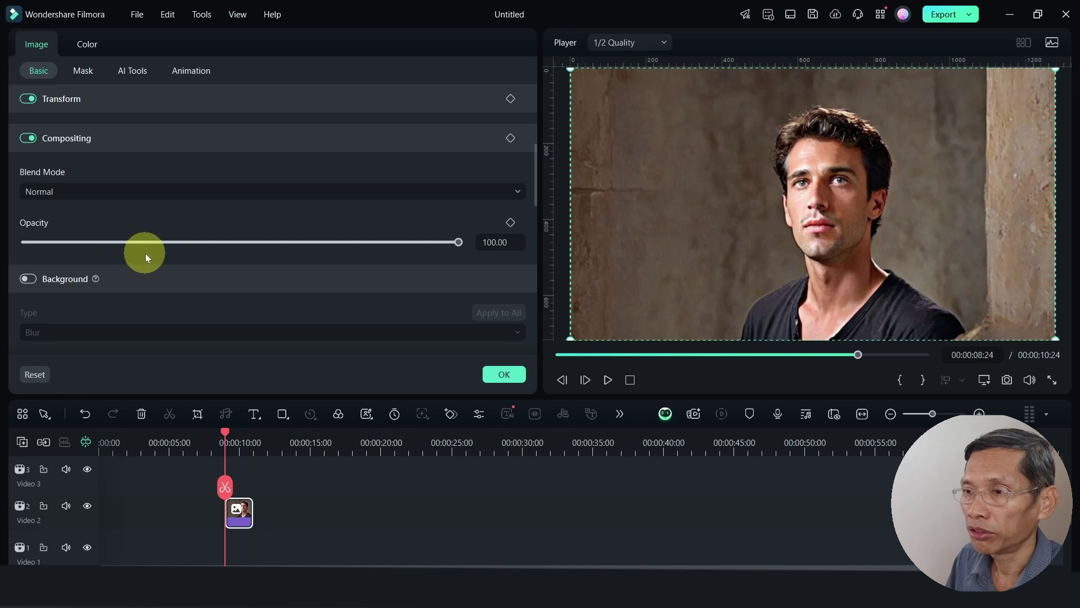
pyautogui.scroll(3, 145, 253)
pyautogui.click(115, 232)
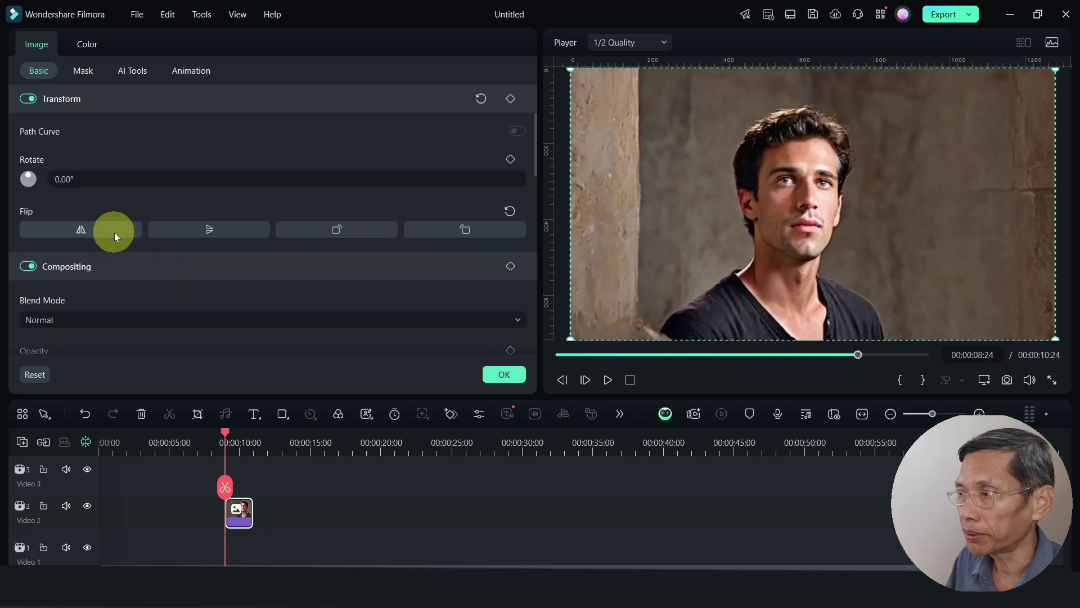
pyautogui.scroll(3, 161, 189)
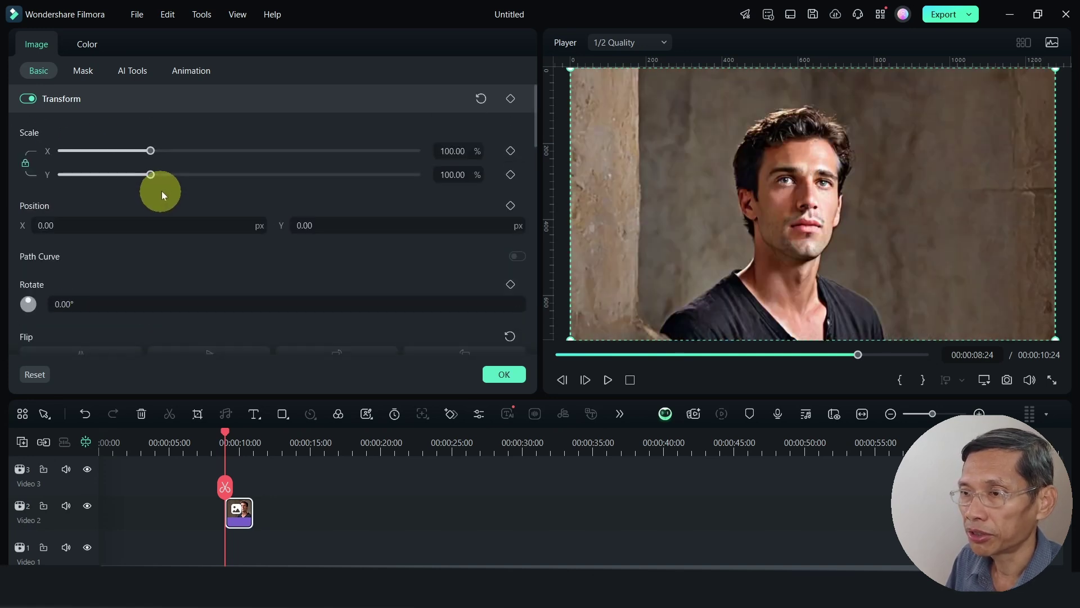
pyautogui.moveTo(121, 224); pyautogui.dragTo(190, 224)
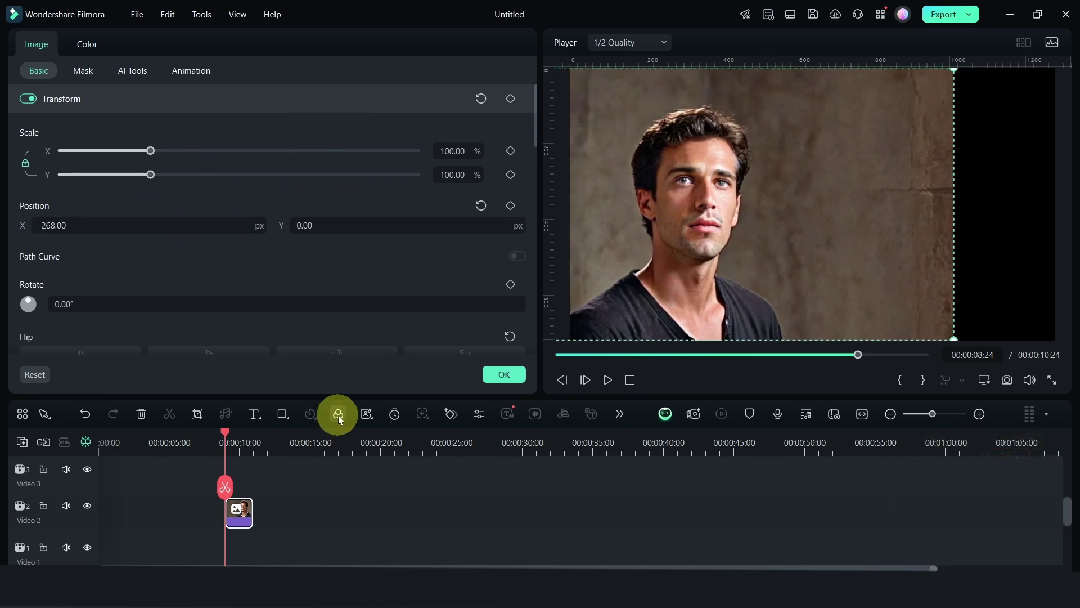
pyautogui.click(502, 374)
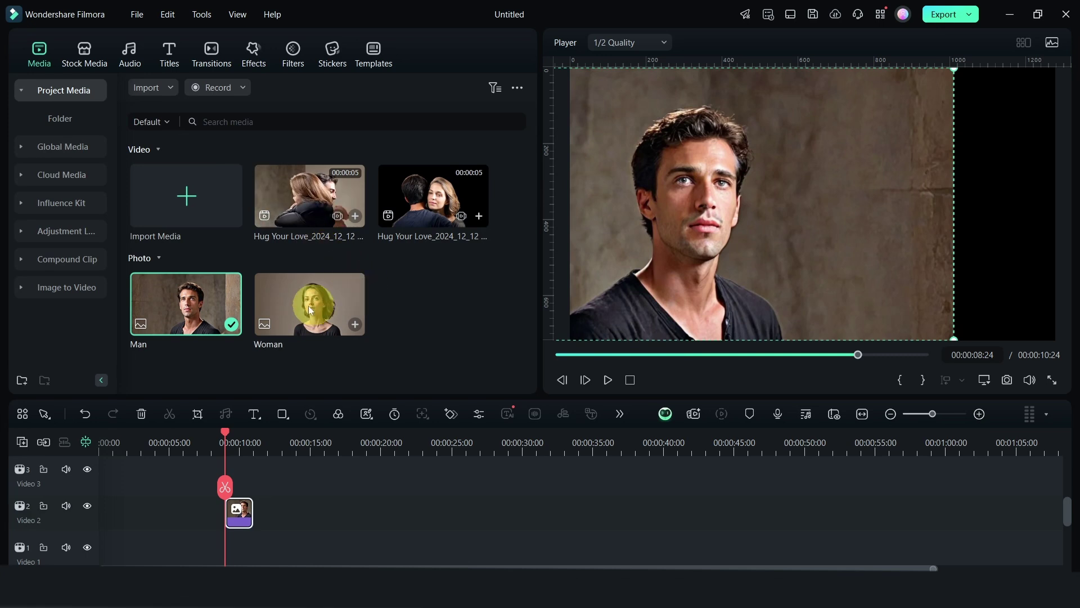
# - Add the Woman photo on the track beneath the Man clip, overlapping it in time, and move the playhead into the overlap at 00:00:10:11
pyautogui.moveTo(315, 307); pyautogui.dragTo(280, 510)
pyautogui.click(237, 444)
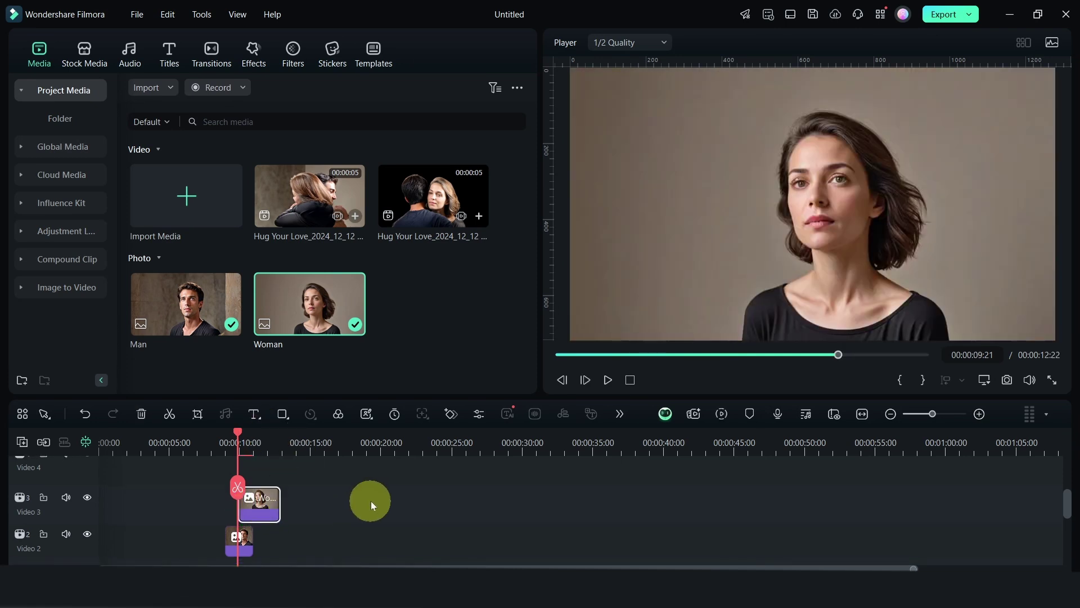
pyautogui.scroll(-1, 251, 480)
pyautogui.moveTo(251, 480); pyautogui.dragTo(294, 525)
pyautogui.moveTo(238, 528)
pyautogui.mouseDown()
pyautogui.moveTo(238, 506)
pyautogui.moveTo(260, 528)
pyautogui.mouseUp()
pyautogui.click(239, 452)
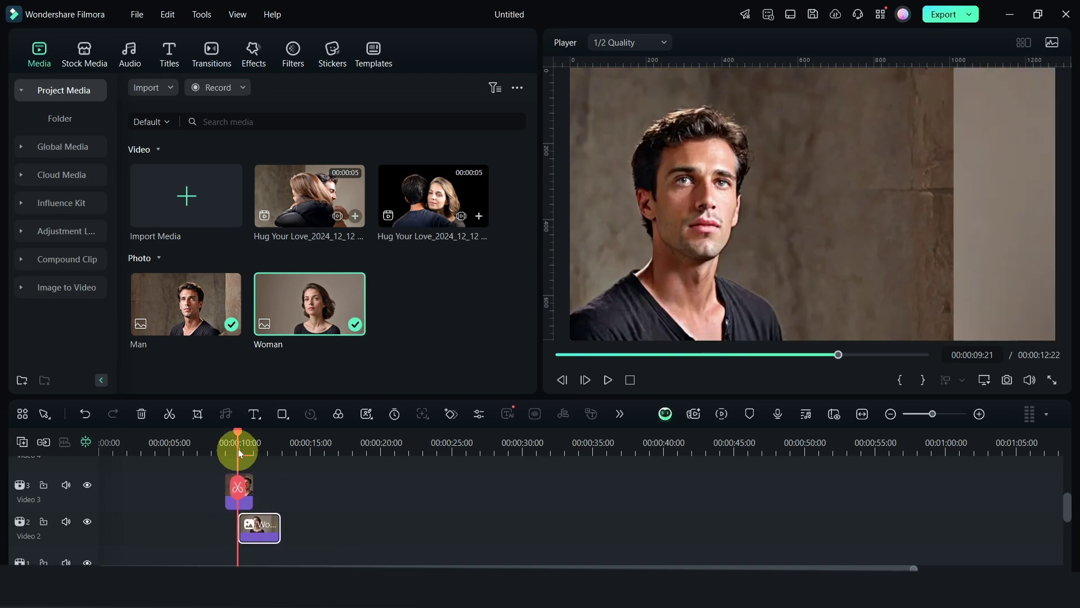
pyautogui.moveTo(239, 448); pyautogui.dragTo(246, 442)
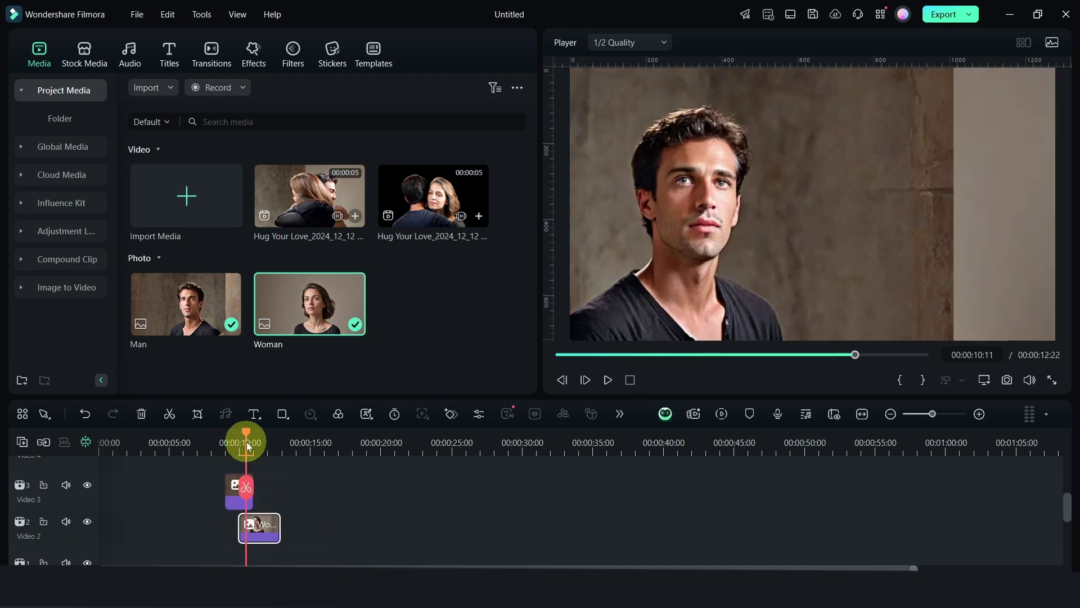
# - Apply a single-line mask to the Man clip, rotated 180° and positioned at X 209.32, Y -11.88 px, between the two faces
pyautogui.click(740, 220)
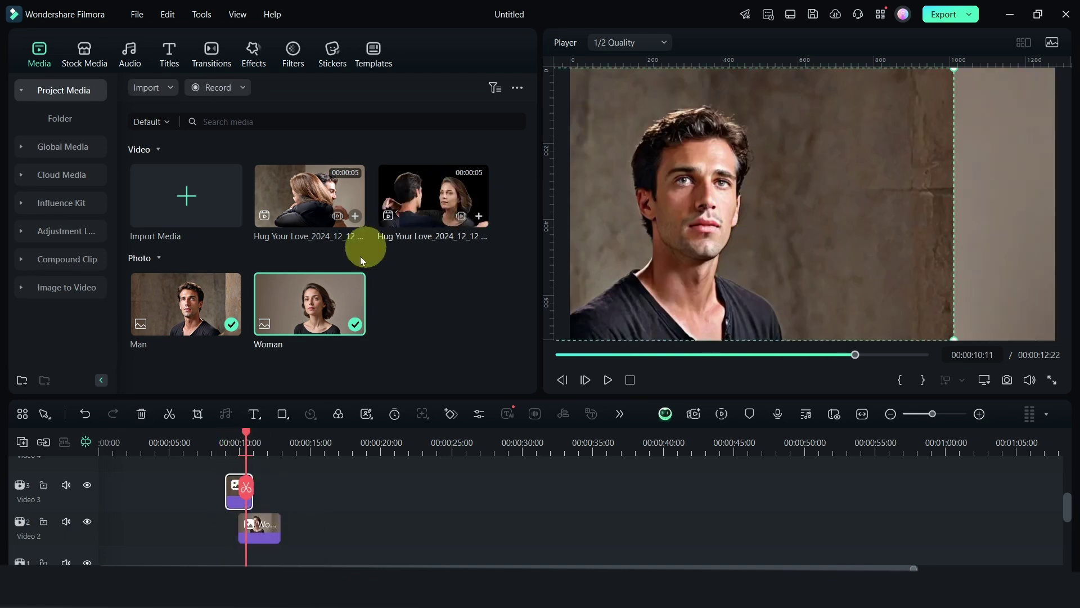
pyautogui.doubleClick(235, 496)
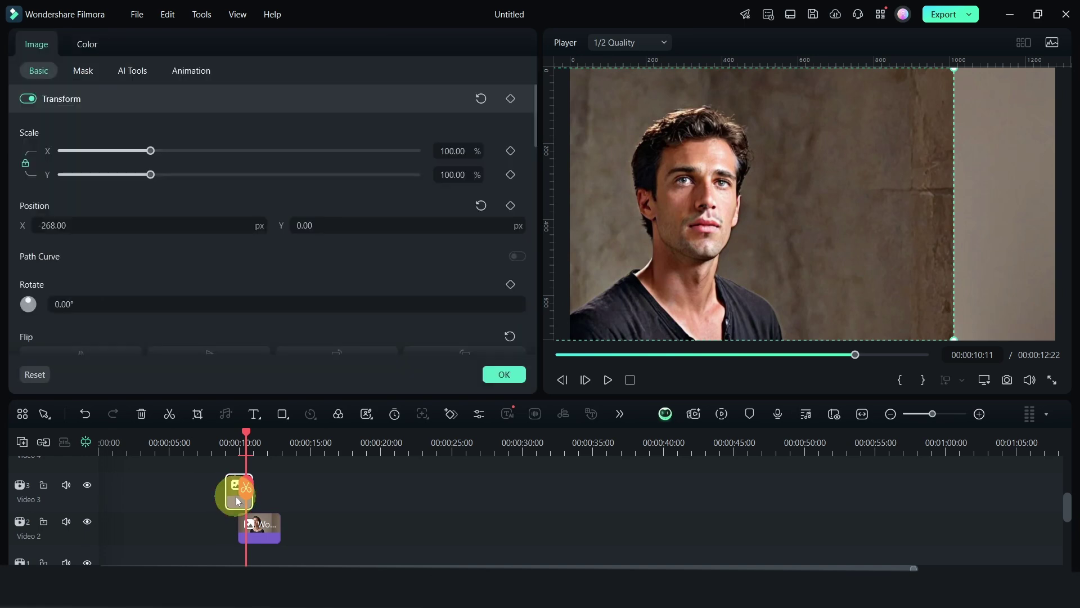
pyautogui.click(89, 69)
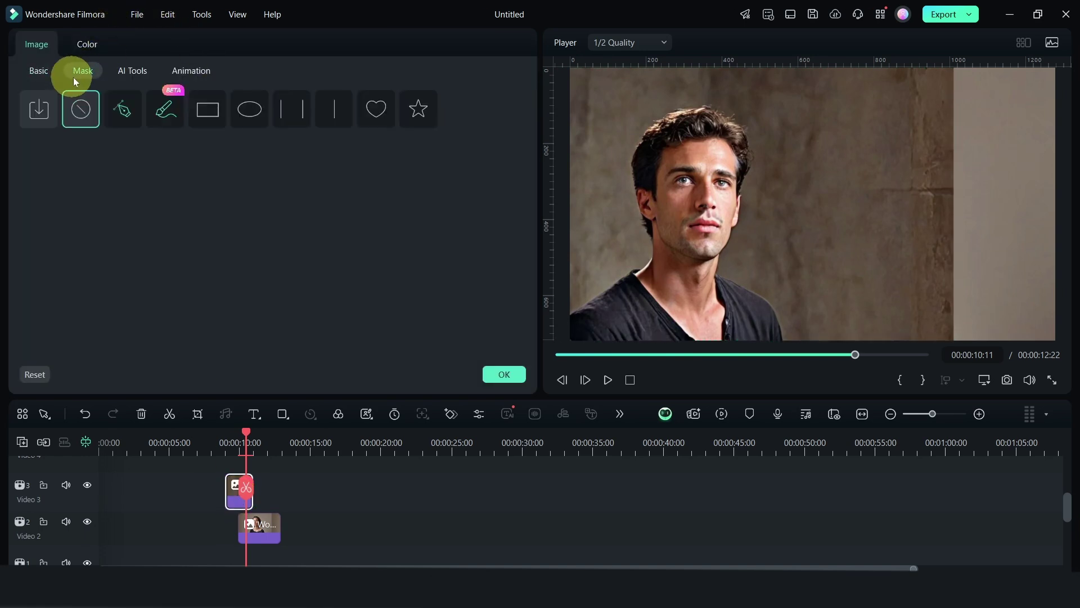
pyautogui.click(326, 113)
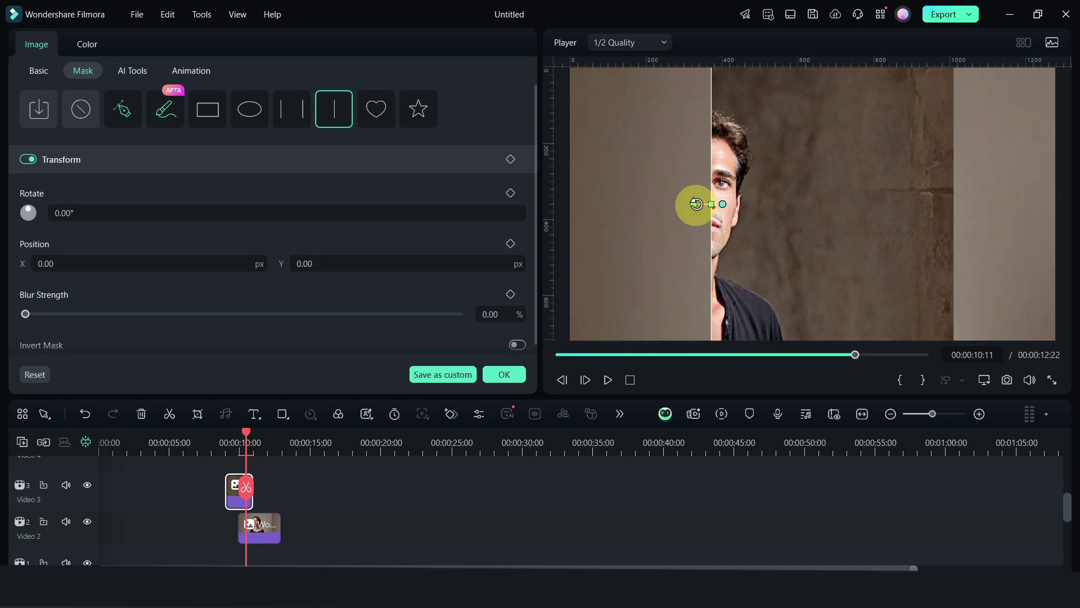
pyautogui.moveTo(696, 204); pyautogui.dragTo(791, 208)
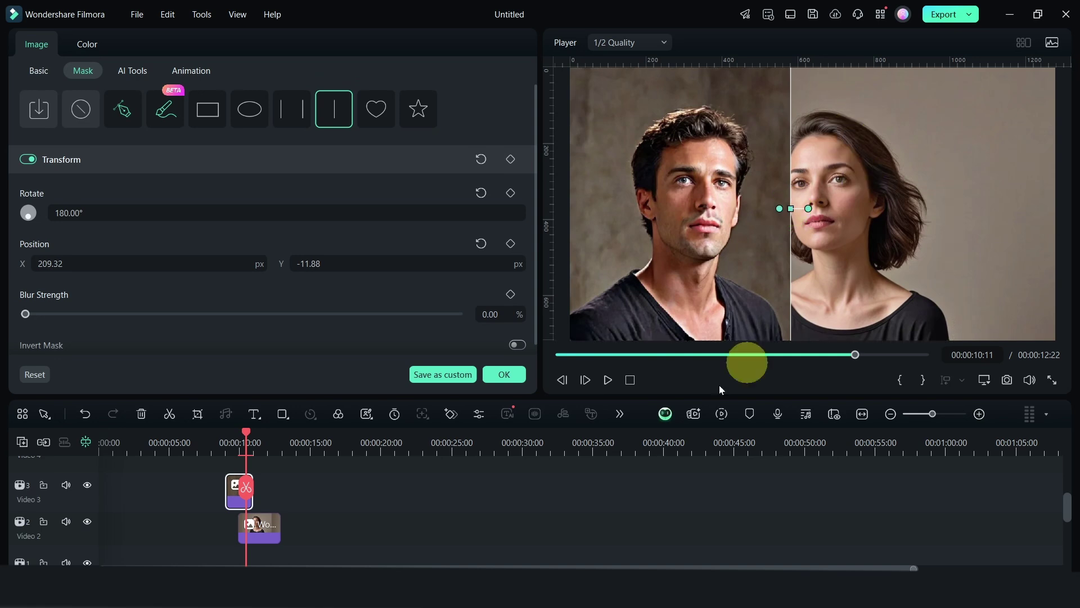
# - Shift the Woman clip to an X position of 171 px
pyautogui.click(260, 539)
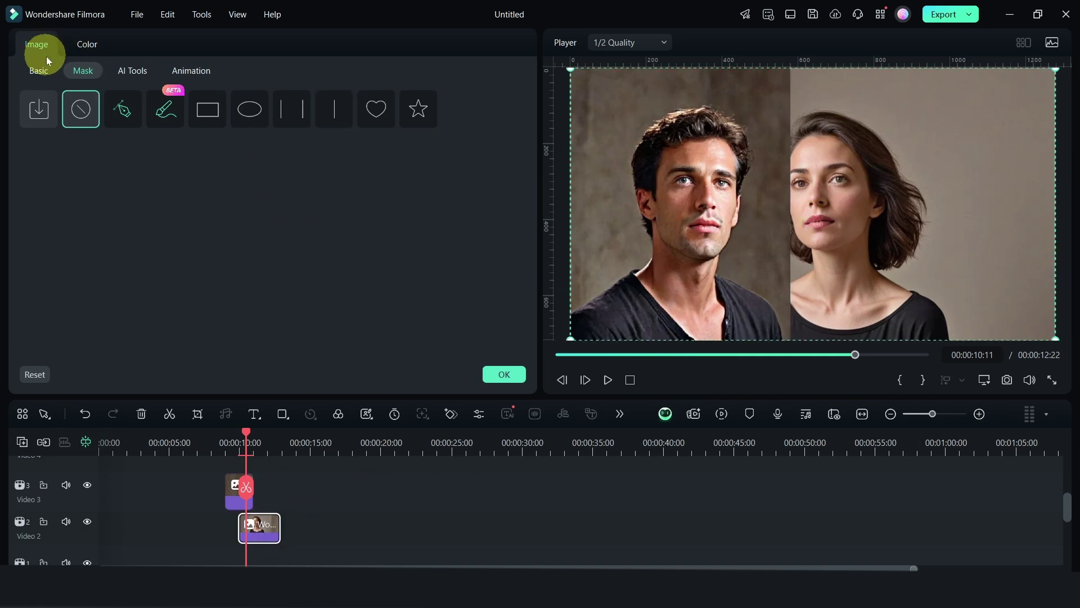
pyautogui.click(39, 70)
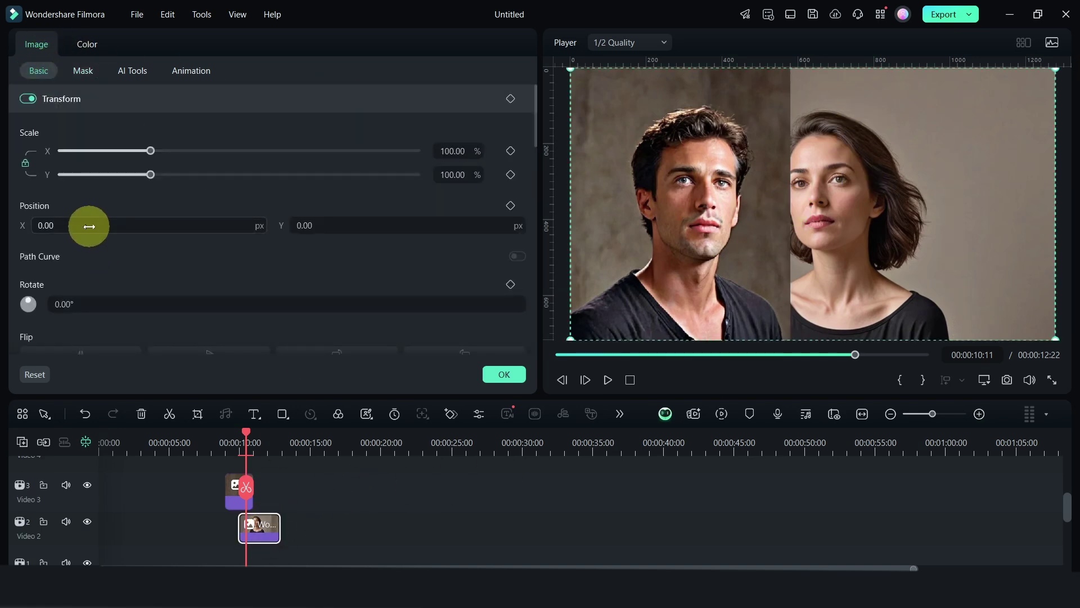
pyautogui.moveTo(89, 225); pyautogui.dragTo(89, 226)
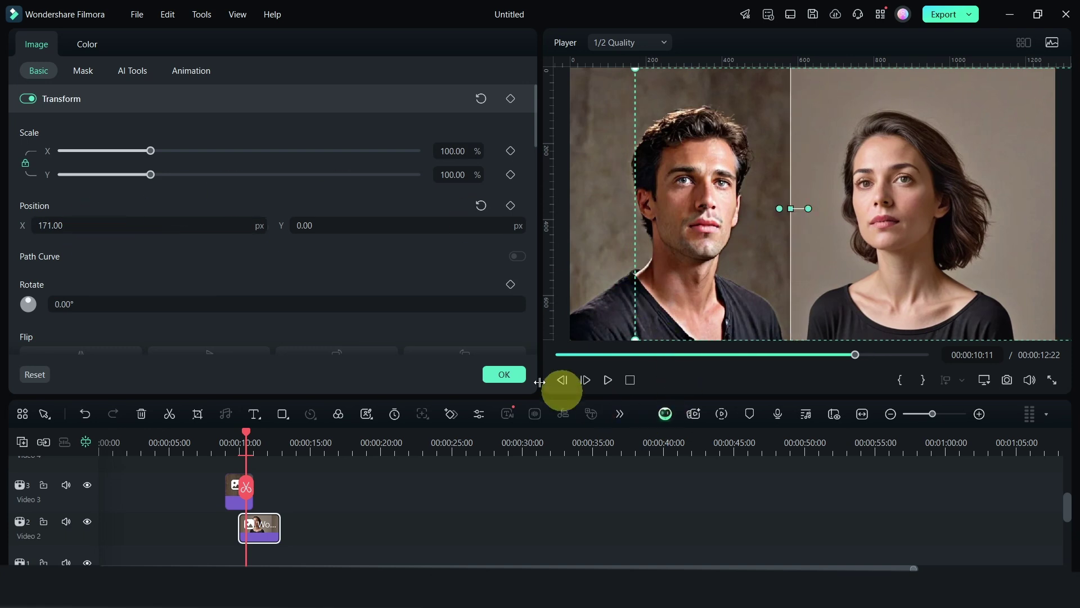
pyautogui.click(504, 375)
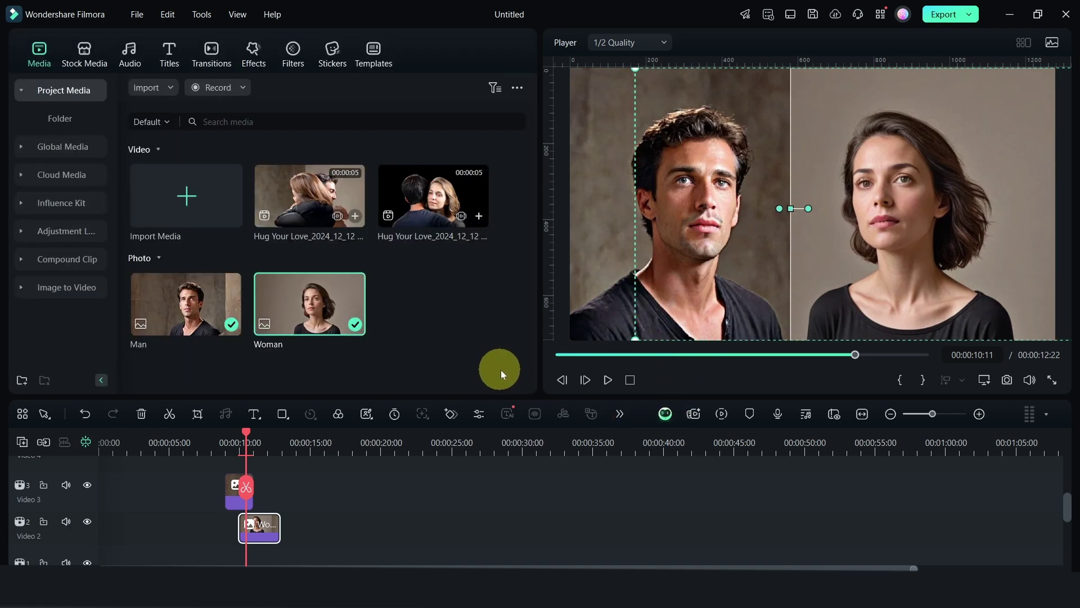
# - Save a JPG snapshot of the side-by-side frame
pyautogui.click(1008, 380)
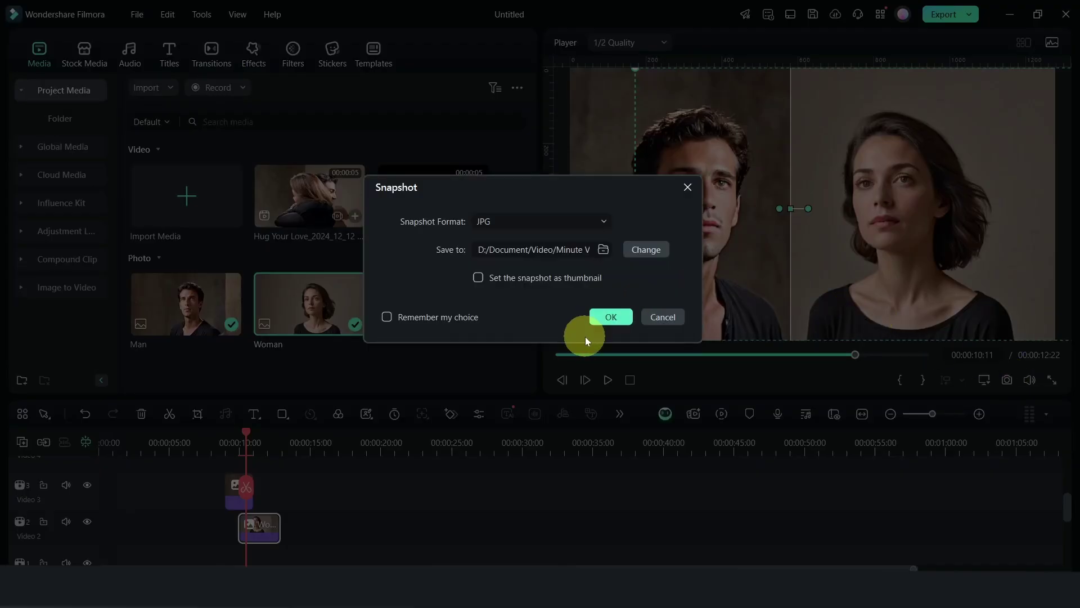
pyautogui.click(612, 317)
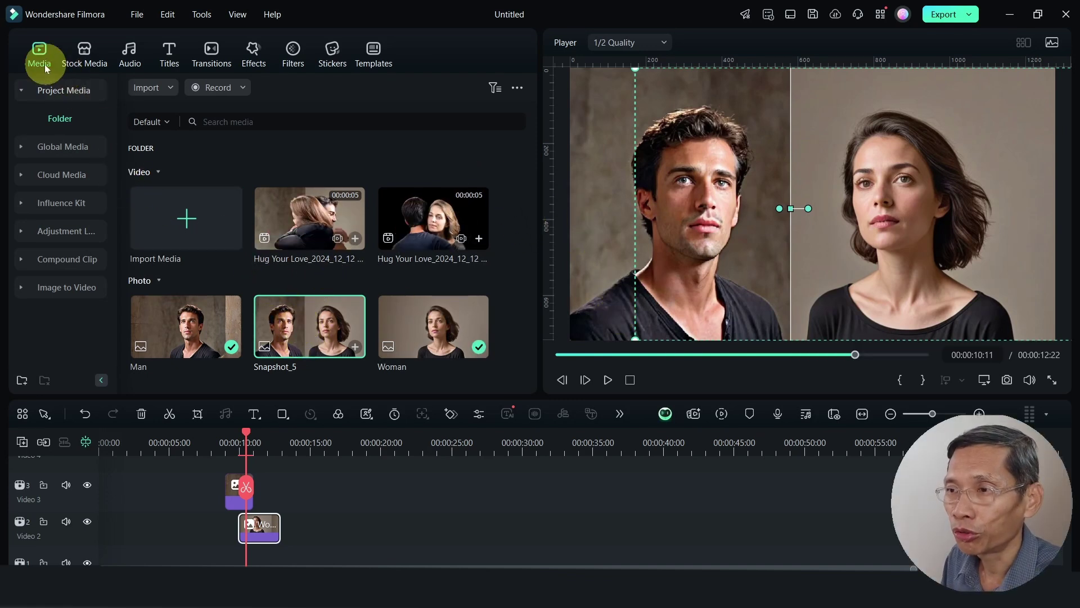
# - Generate a Hug Your Love image-to-video clip from Snapshot_5, using it as a single image at 16:9
pyautogui.click(36, 291)
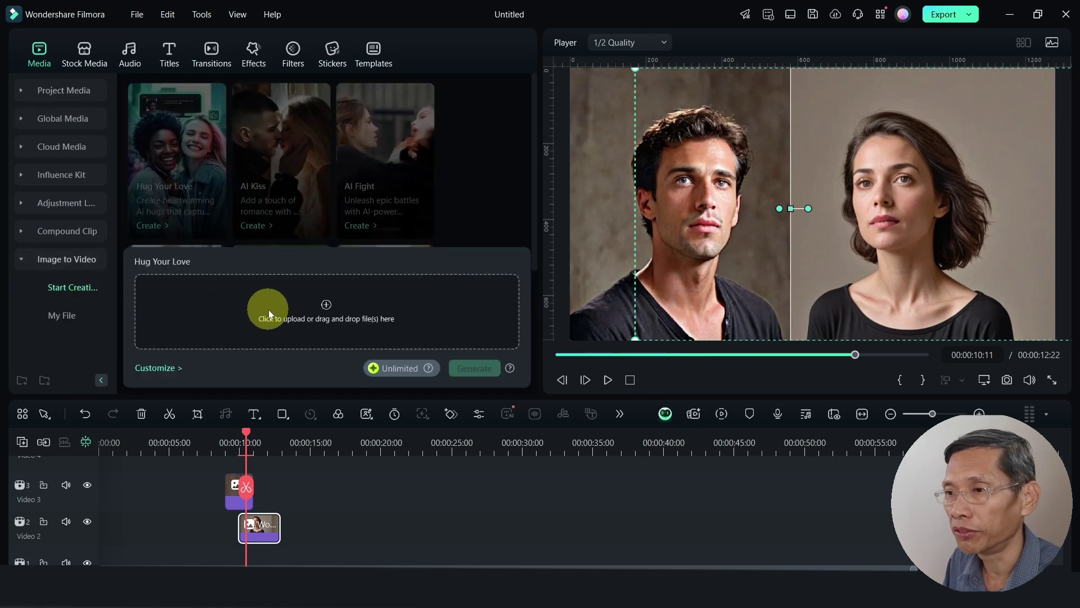
pyautogui.click(323, 313)
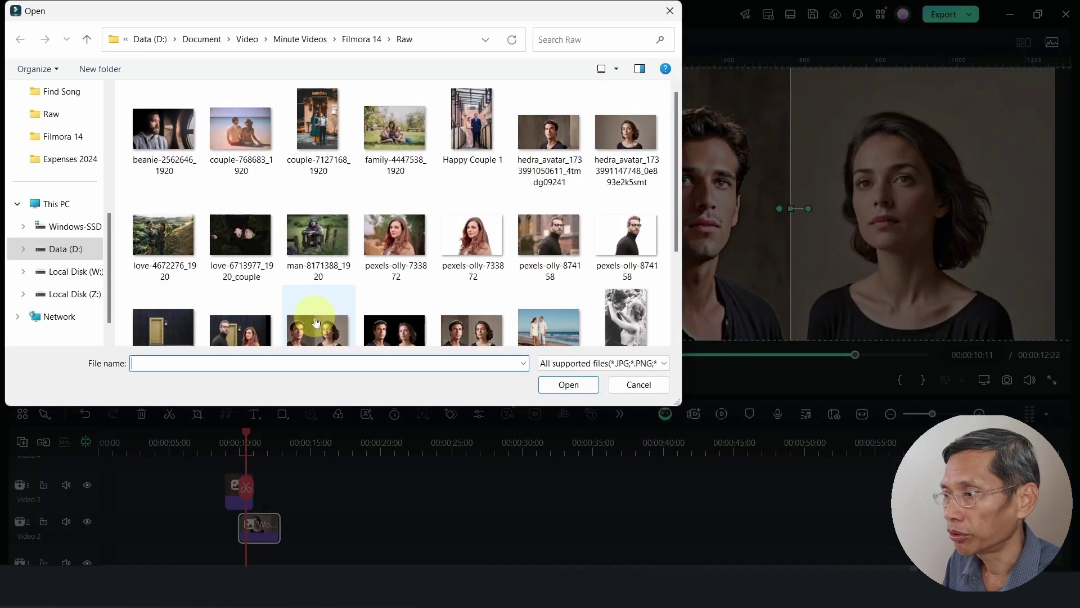
pyautogui.moveTo(678, 221); pyautogui.dragTo(680, 242)
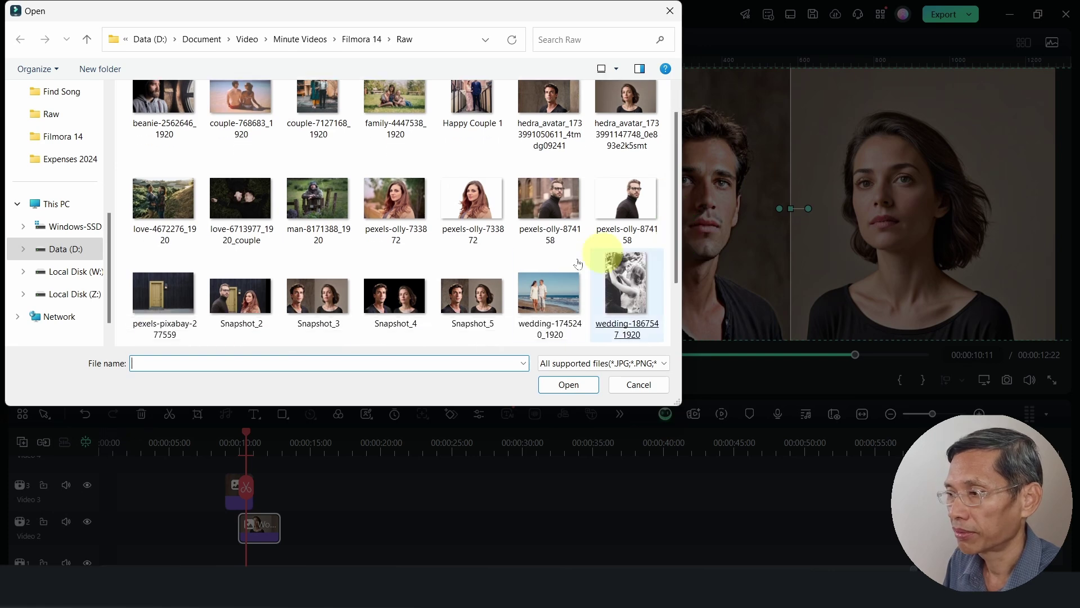
pyautogui.doubleClick(475, 305)
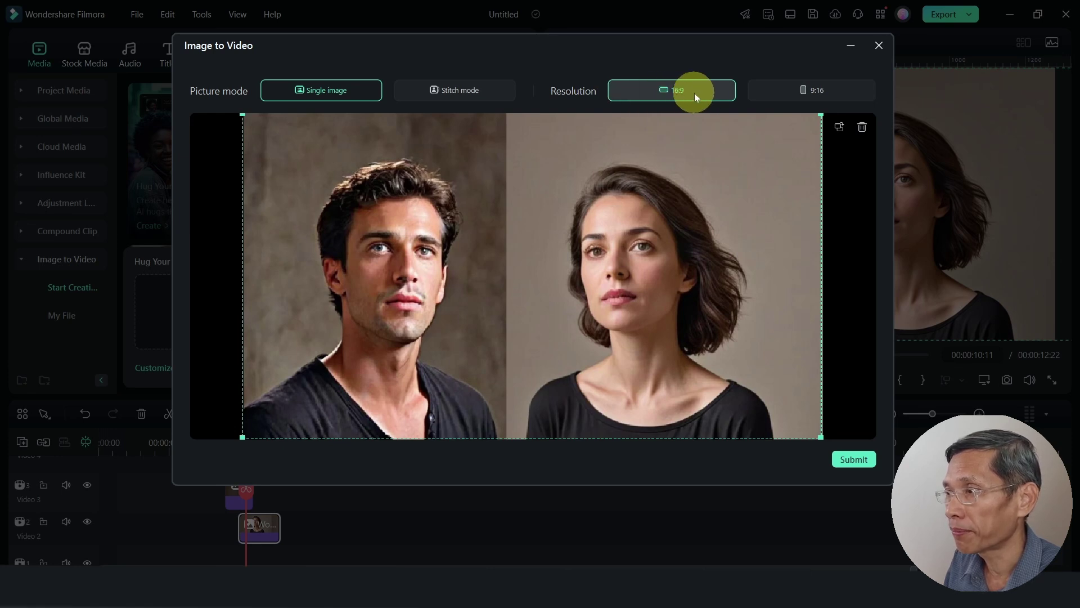
pyautogui.click(834, 458)
pyautogui.moveTo(842, 458); pyautogui.dragTo(875, 433)
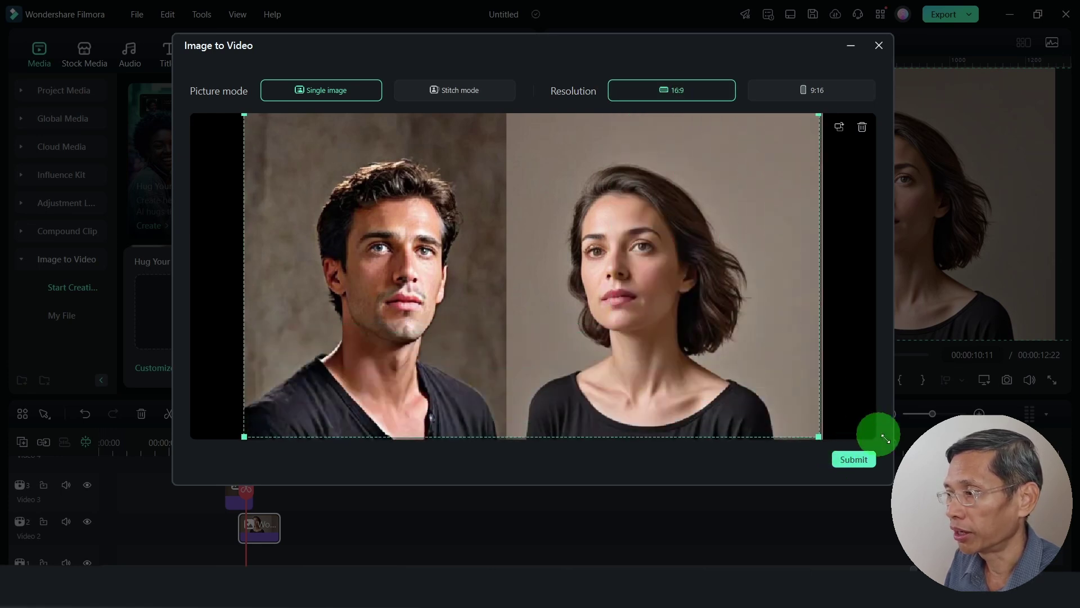
pyautogui.click(856, 460)
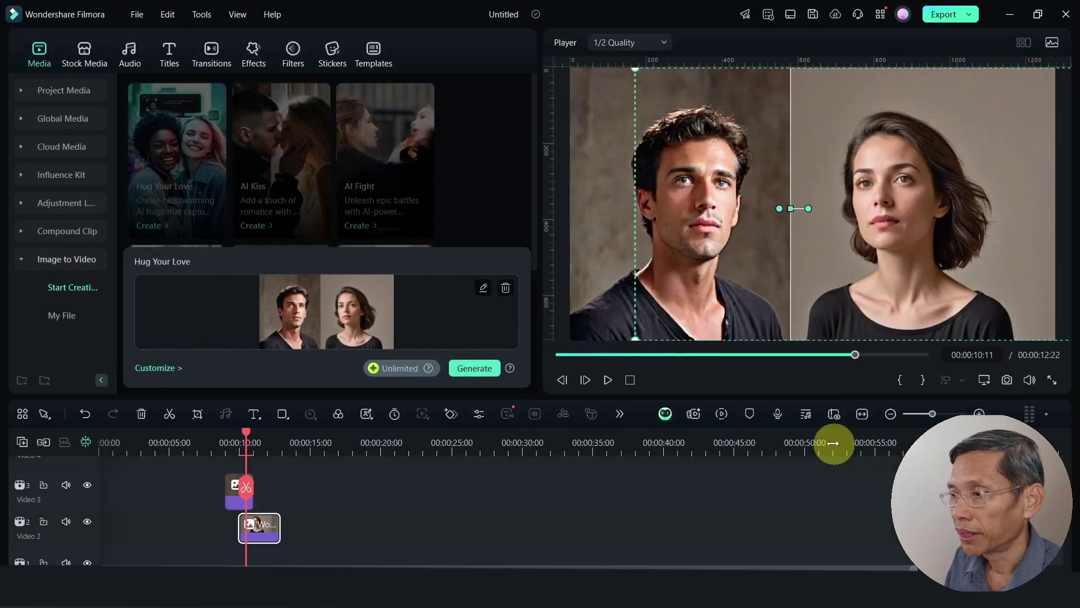
pyautogui.click(478, 371)
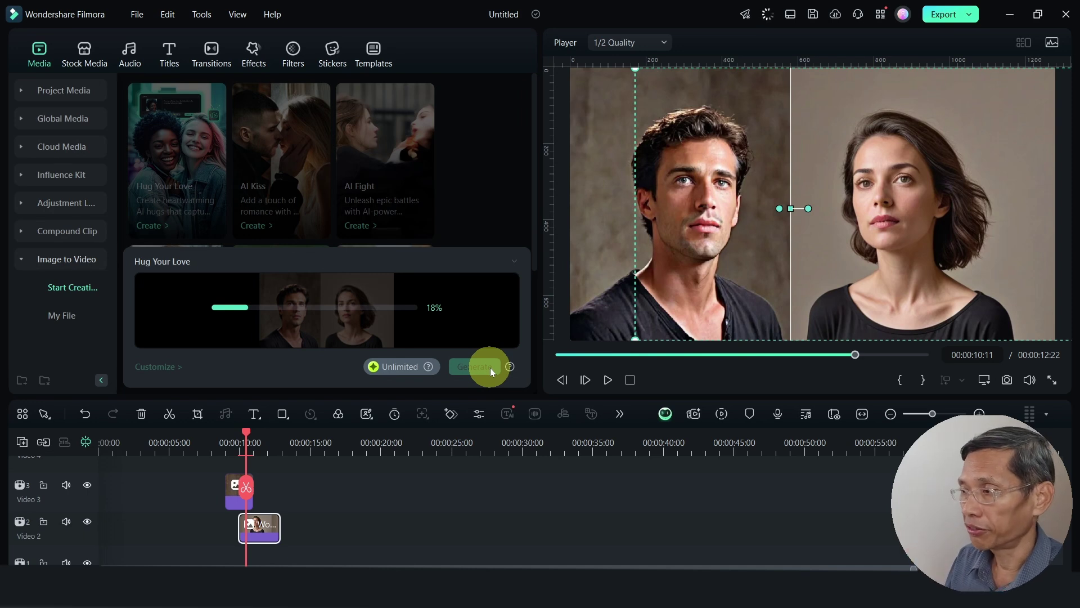
# - Preview the existing Hug Your Love video with the plain wall background and place it on Video 3 at 00:00:14:11
pyautogui.click(302, 443)
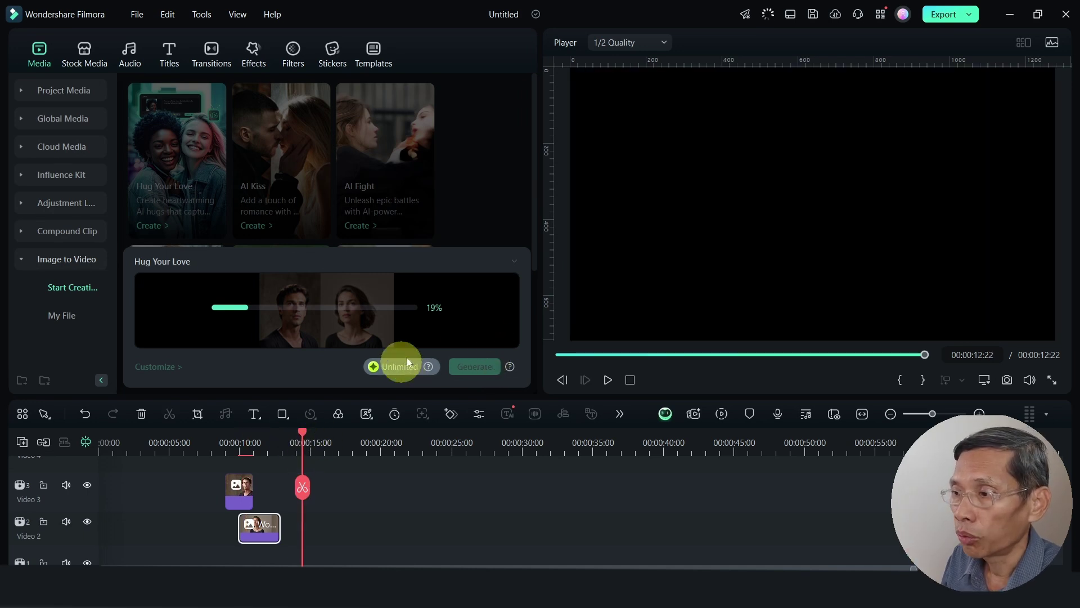
pyautogui.click(50, 89)
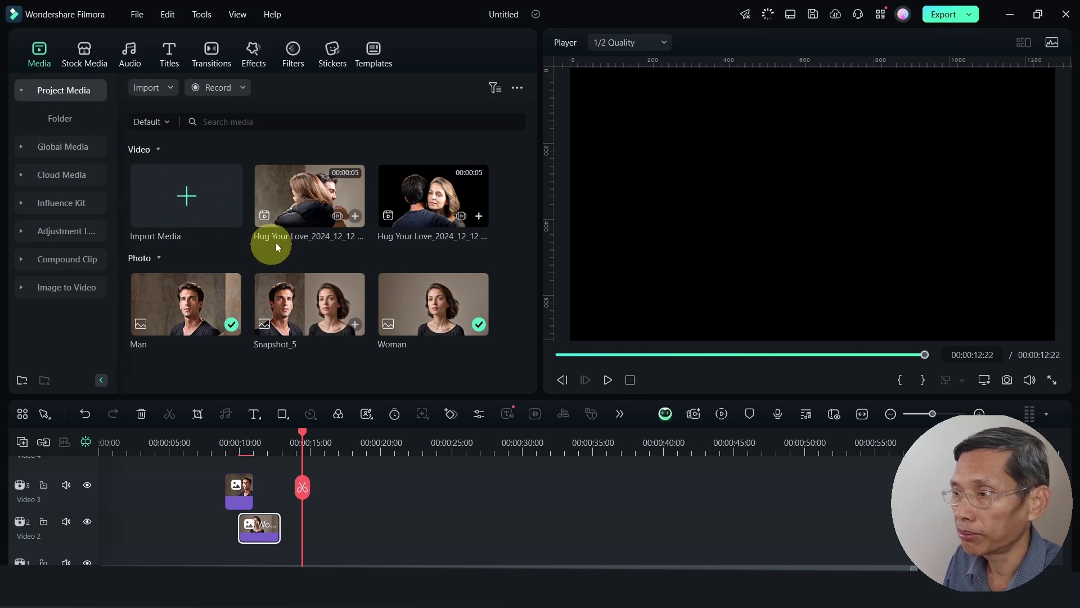
pyautogui.doubleClick(305, 212)
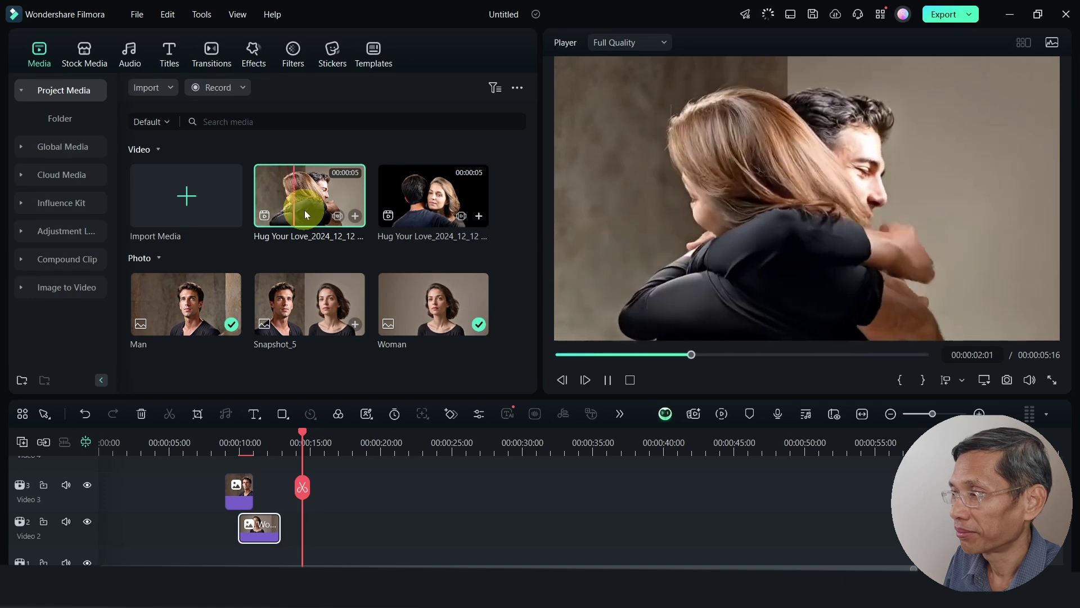
pyautogui.click(608, 379)
pyautogui.moveTo(301, 208); pyautogui.dragTo(325, 503)
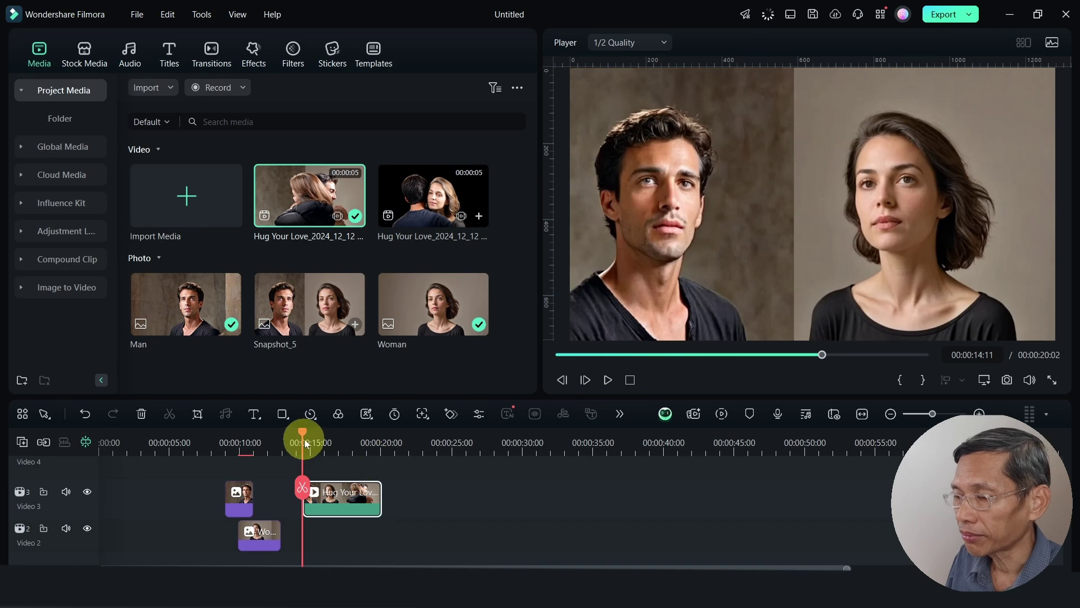
# - Apply the Human Segmentation effect to the hug clip, with the playhead at the embrace at 00:00:16:21
pyautogui.moveTo(304, 437); pyautogui.dragTo(338, 449)
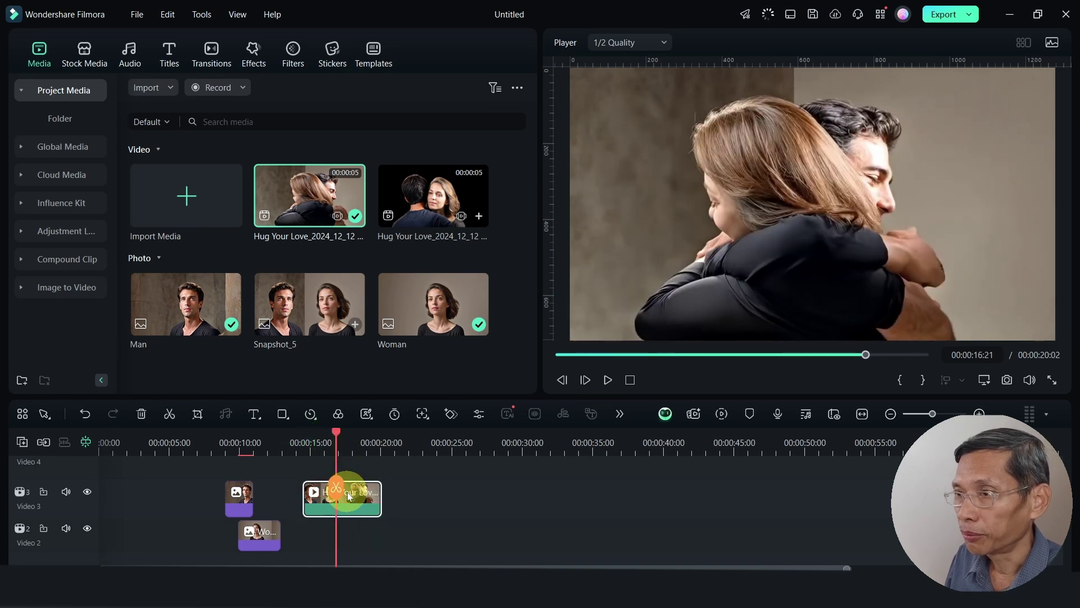
pyautogui.click(248, 56)
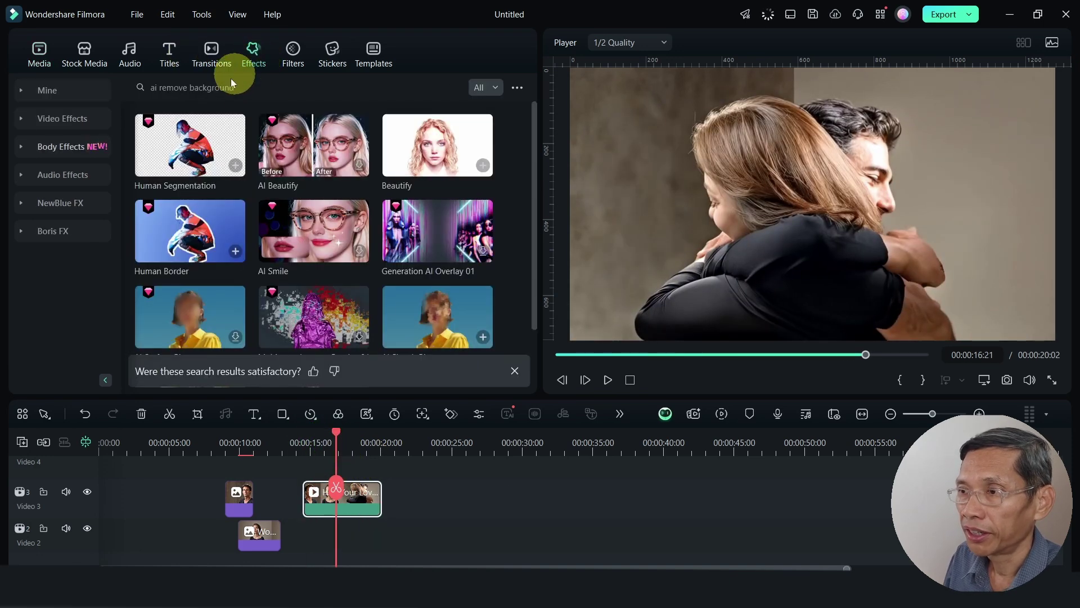
pyautogui.click(260, 88)
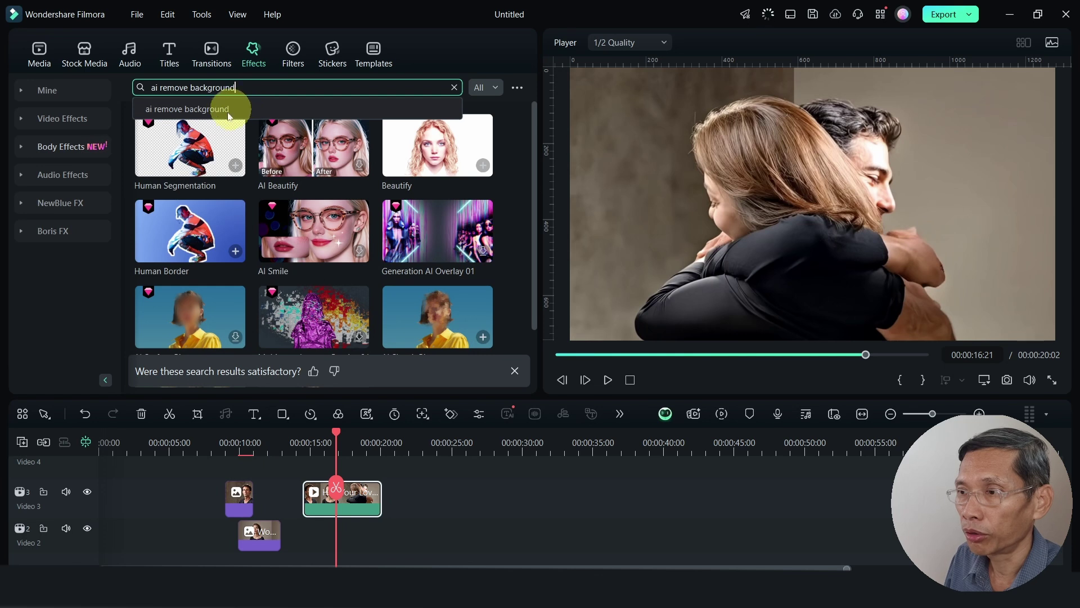
pyautogui.click(193, 158)
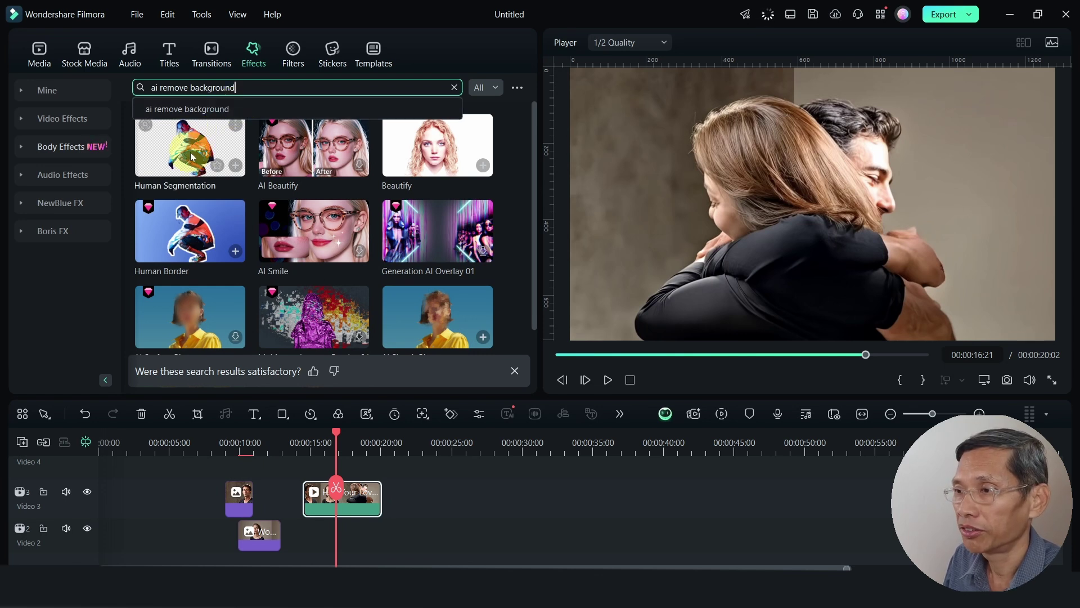
pyautogui.moveTo(193, 158); pyautogui.dragTo(330, 503)
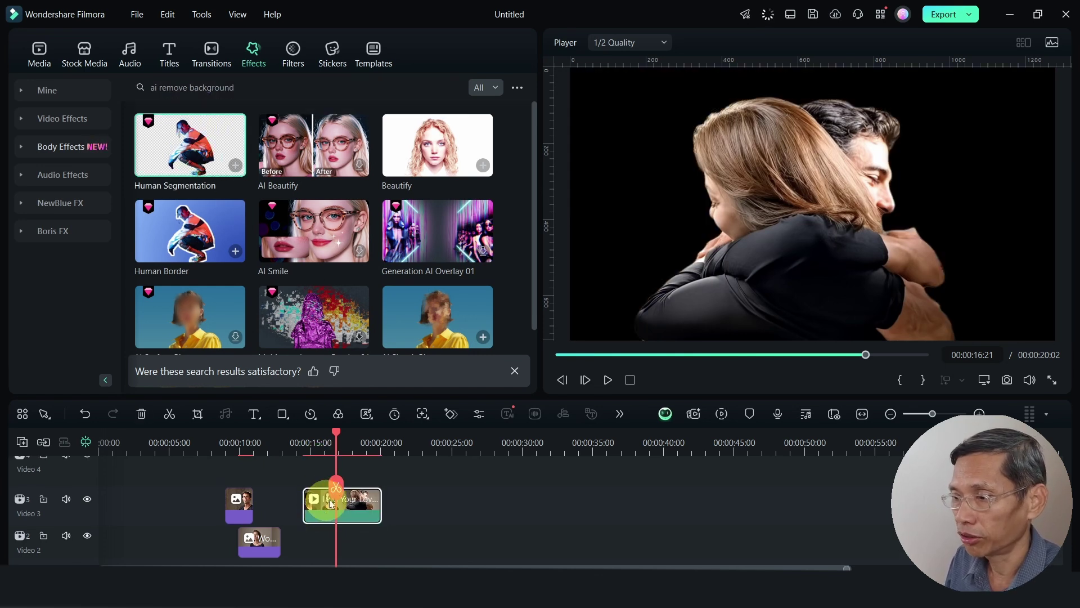
# - Place the Merry Christmas Media 05 stock clip on Video 2, aligned with the hug clip's start, keeping the project settings at 1280 x 720 25fps
pyautogui.click(304, 453)
pyautogui.moveTo(310, 453); pyautogui.dragTo(336, 458)
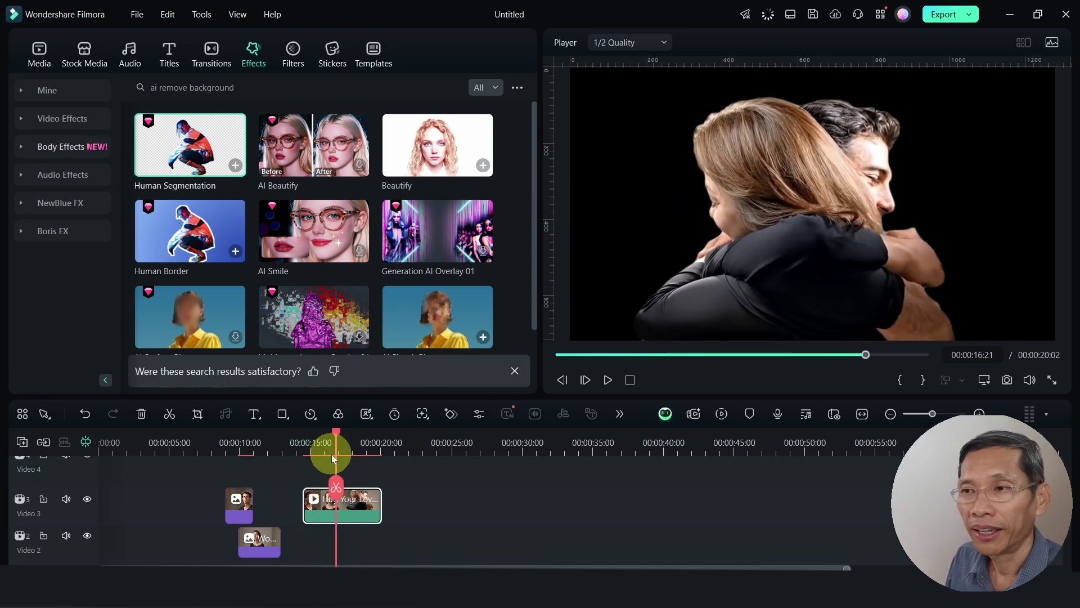
pyautogui.click(86, 59)
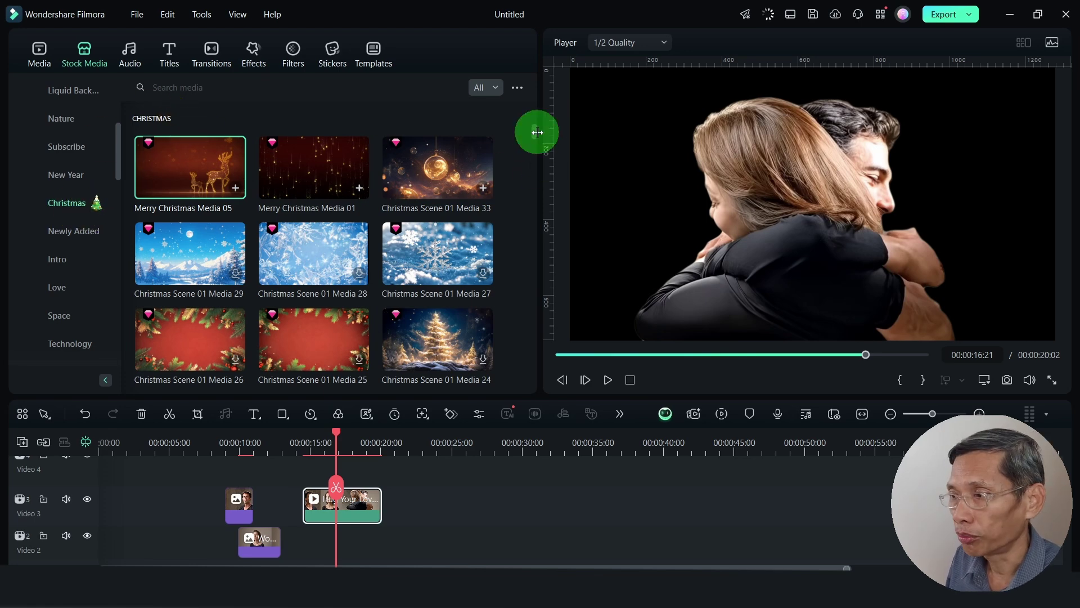
pyautogui.moveTo(537, 132); pyautogui.dragTo(534, 150)
pyautogui.scroll(-5, 532, 136)
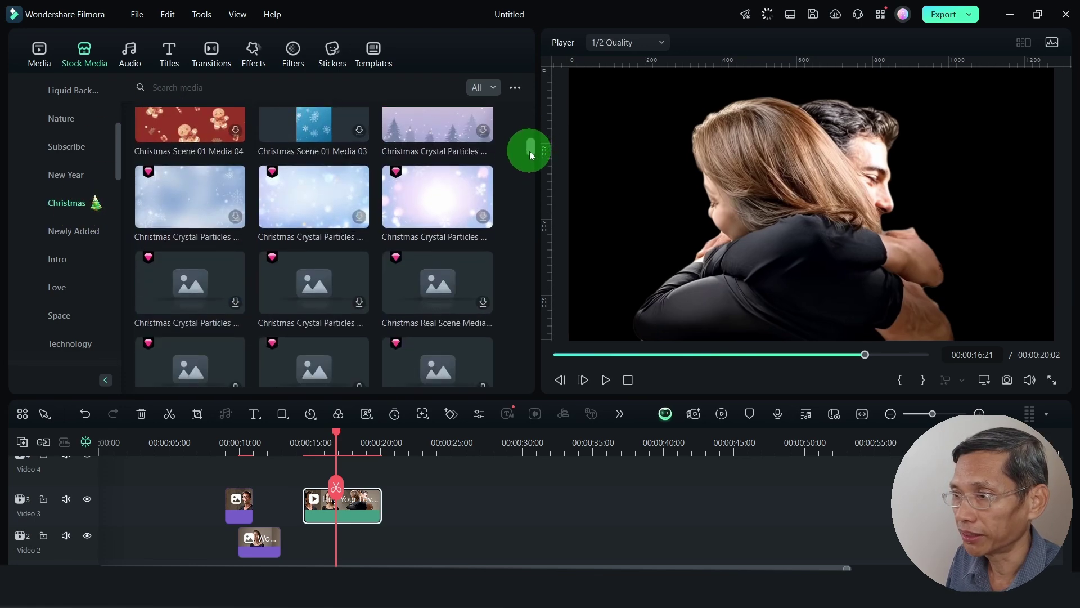
pyautogui.scroll(-3, 529, 152)
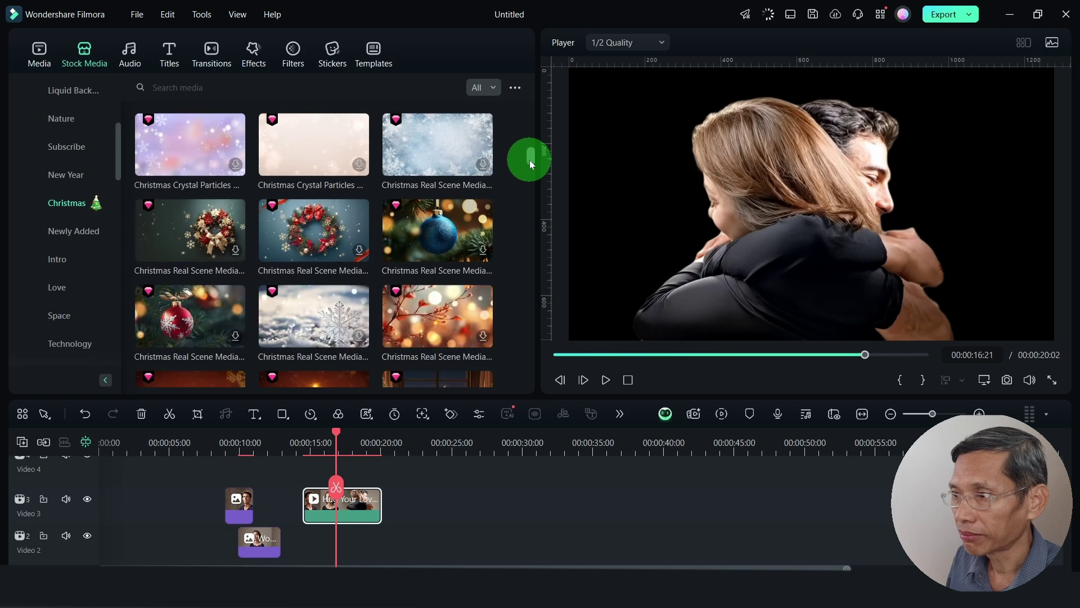
pyautogui.scroll(-3, 529, 159)
pyautogui.scroll(6, 529, 121)
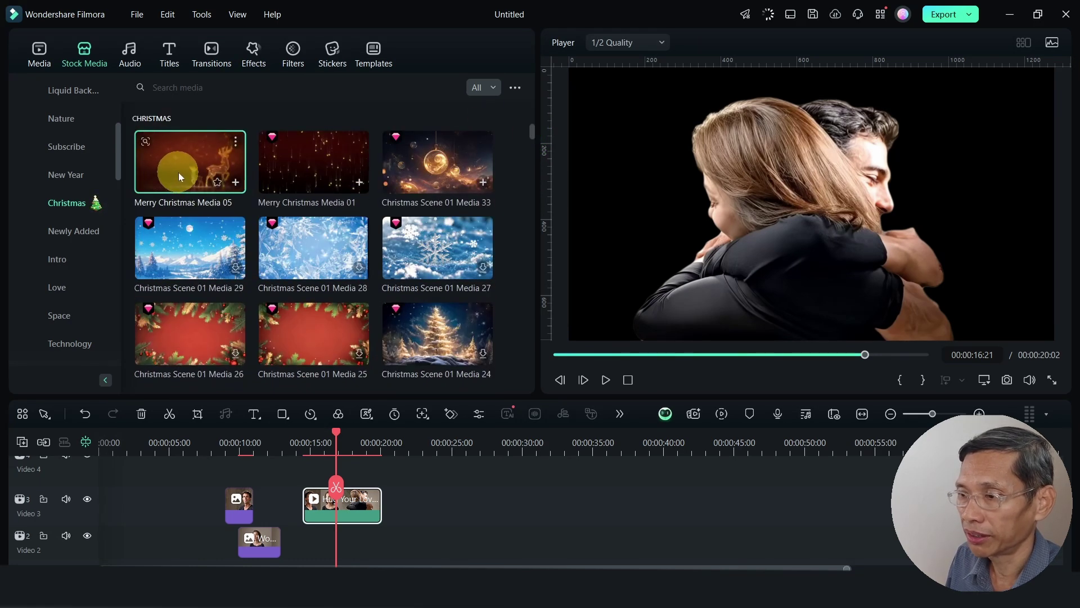
pyautogui.moveTo(178, 178); pyautogui.dragTo(304, 554)
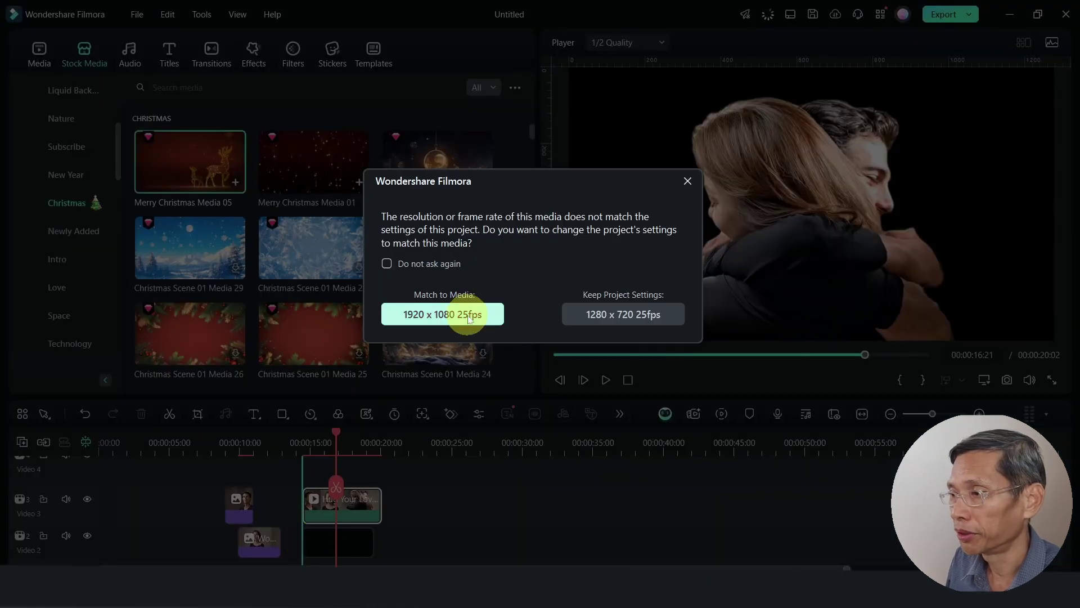
pyautogui.click(587, 315)
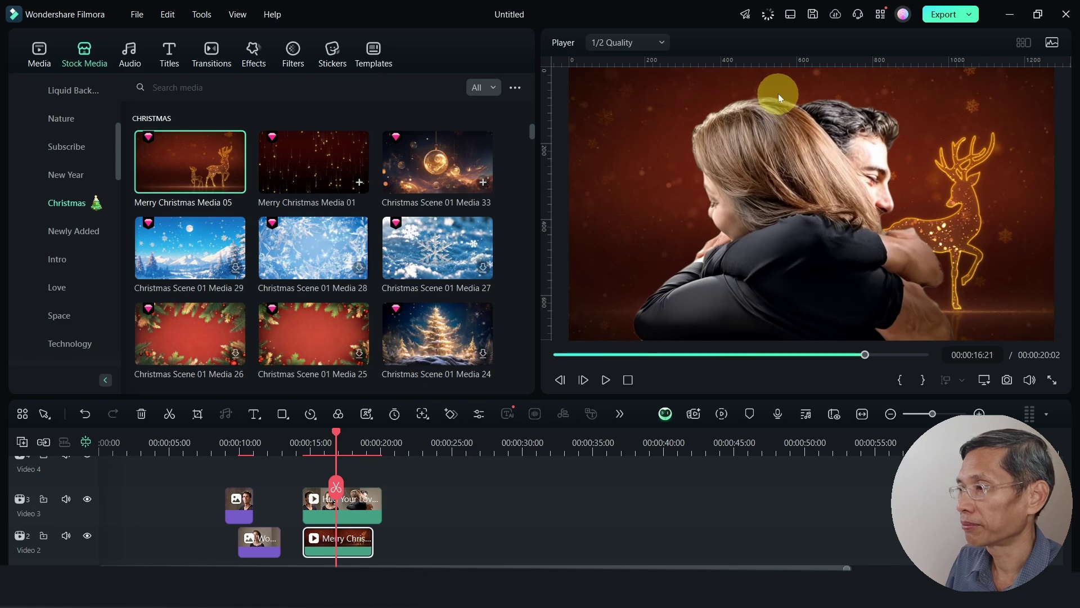
pyautogui.click(350, 551)
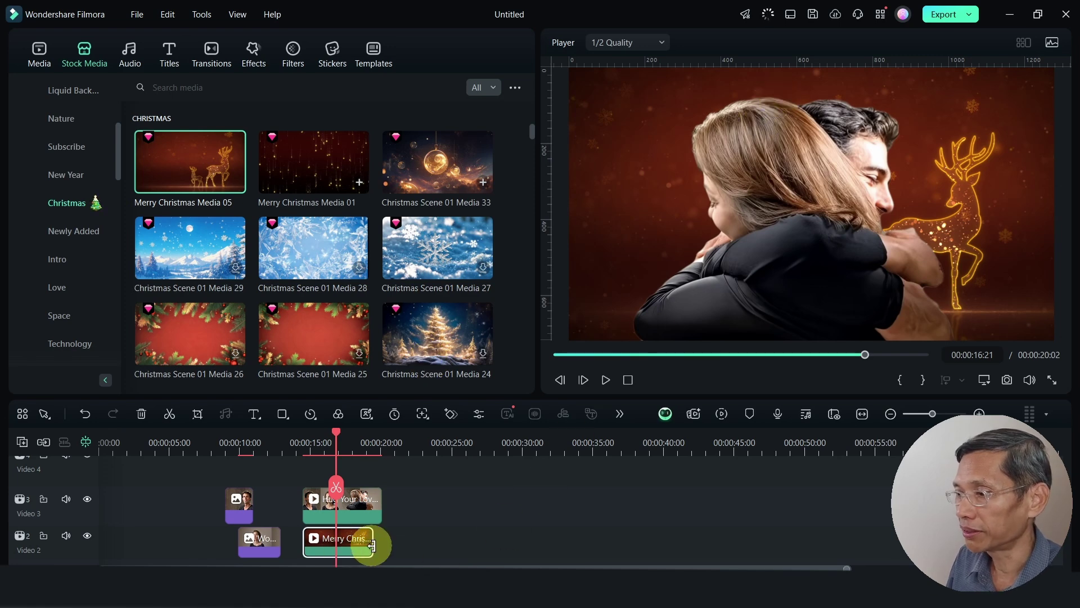
# - Scale the hug clip down to about 84% and move it to about X -150, Y -59 px, clear of the reindeer
pyautogui.click(306, 446)
pyautogui.moveTo(306, 446); pyautogui.dragTo(322, 443)
pyautogui.click(770, 240)
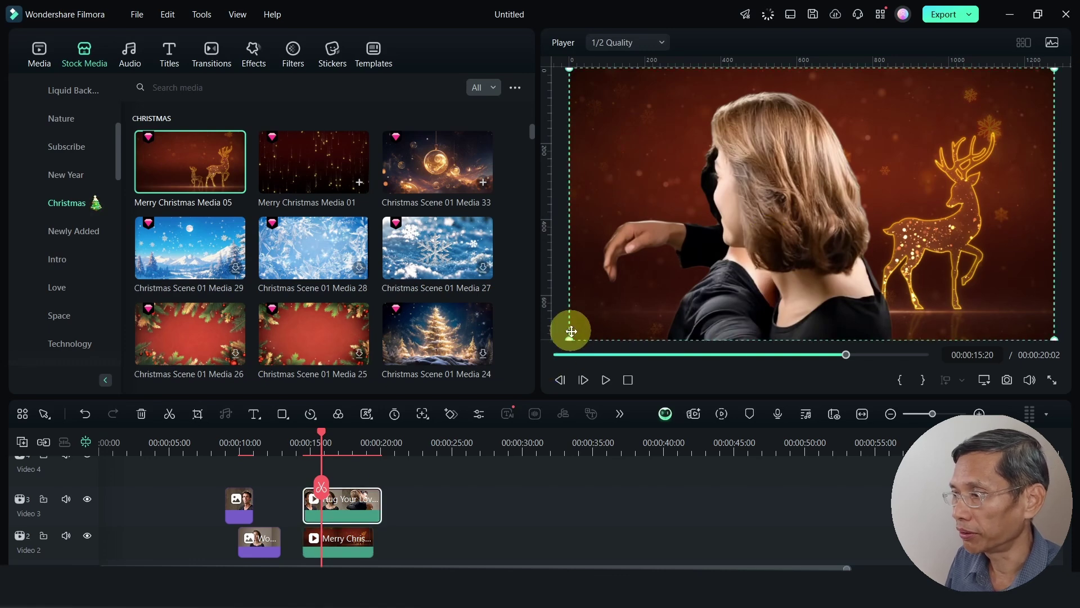
pyautogui.moveTo(569, 339); pyautogui.dragTo(639, 306)
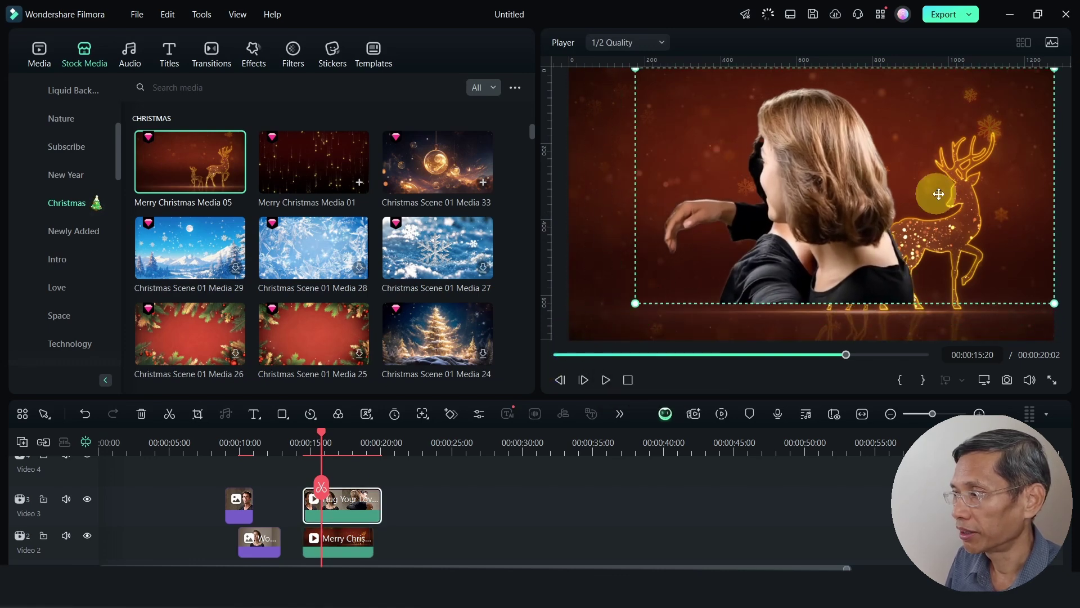
pyautogui.moveTo(936, 193); pyautogui.dragTo(861, 224)
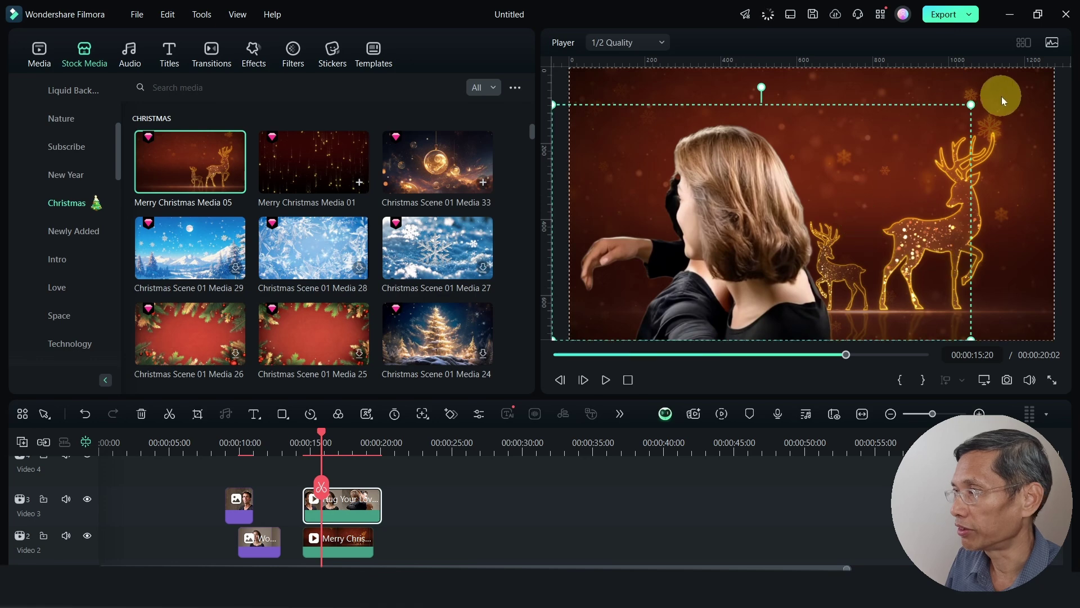
pyautogui.moveTo(969, 106); pyautogui.dragTo(956, 112)
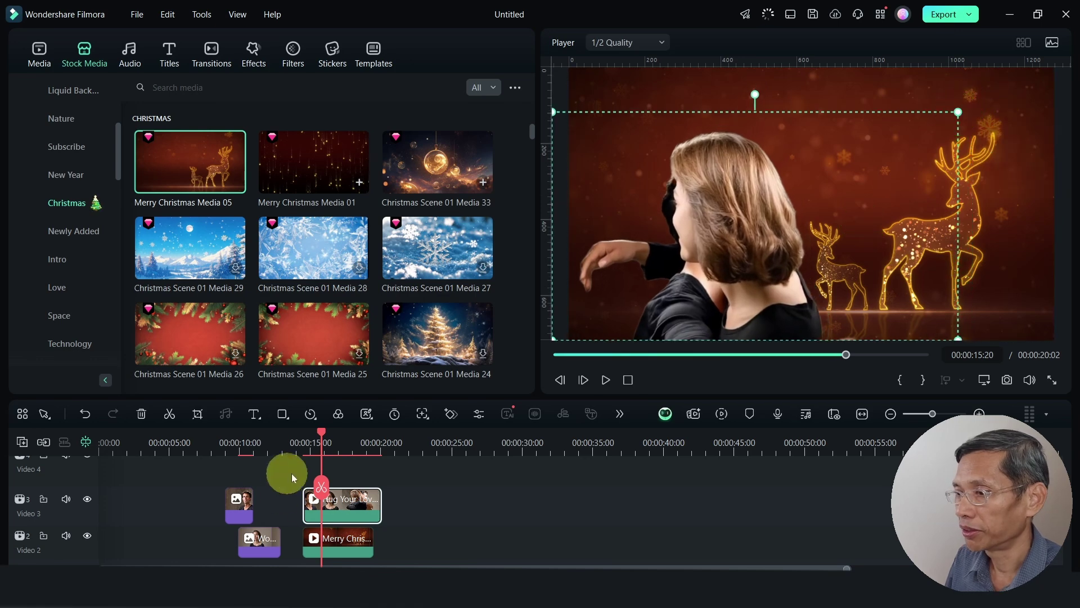
pyautogui.moveTo(308, 448)
pyautogui.mouseDown()
pyautogui.moveTo(331, 455)
pyautogui.moveTo(317, 455)
pyautogui.mouseUp()
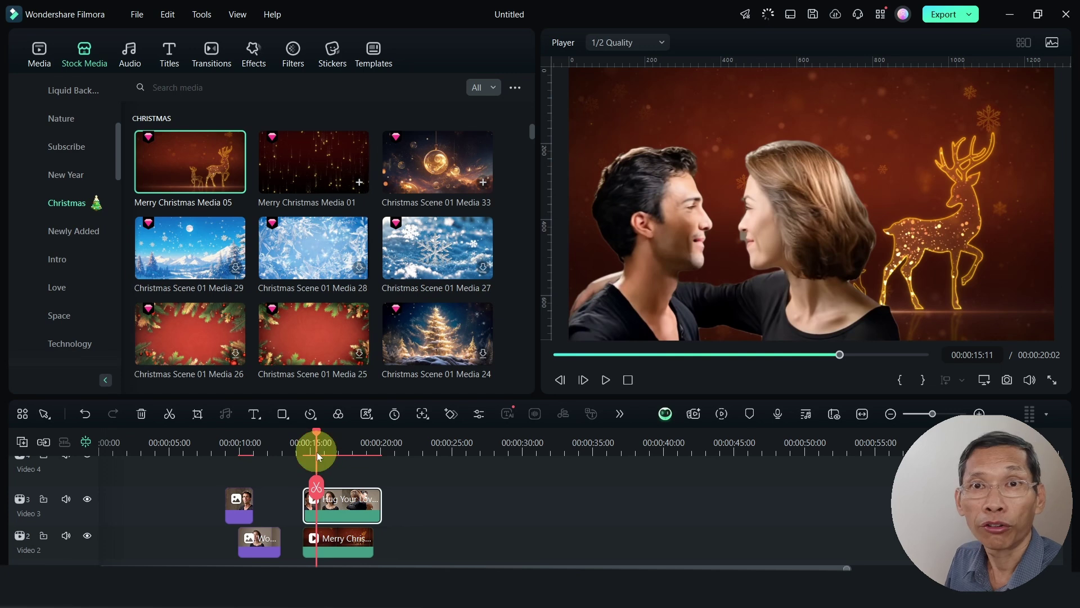
# - Try a horizontal flip on the hug clip and restore its original orientation
pyautogui.click(357, 505)
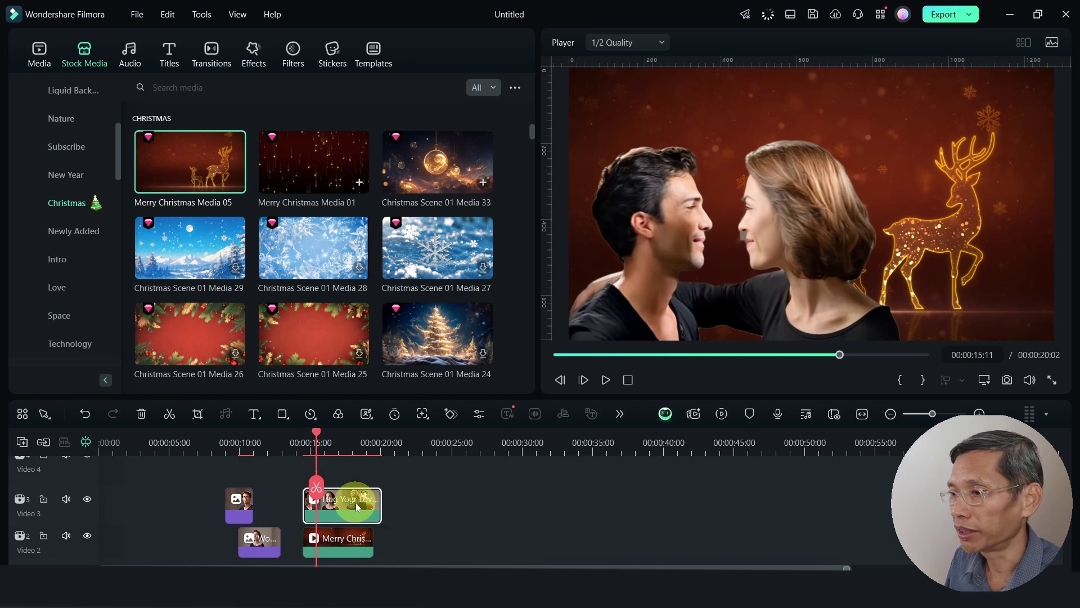
pyautogui.doubleClick(355, 502)
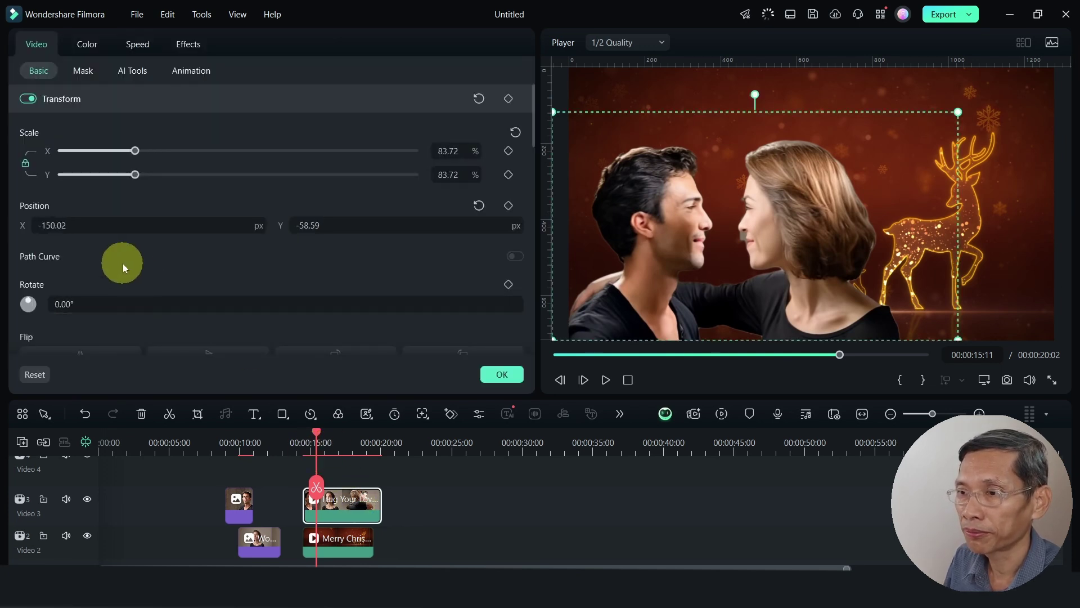
pyautogui.scroll(-2, 240, 214)
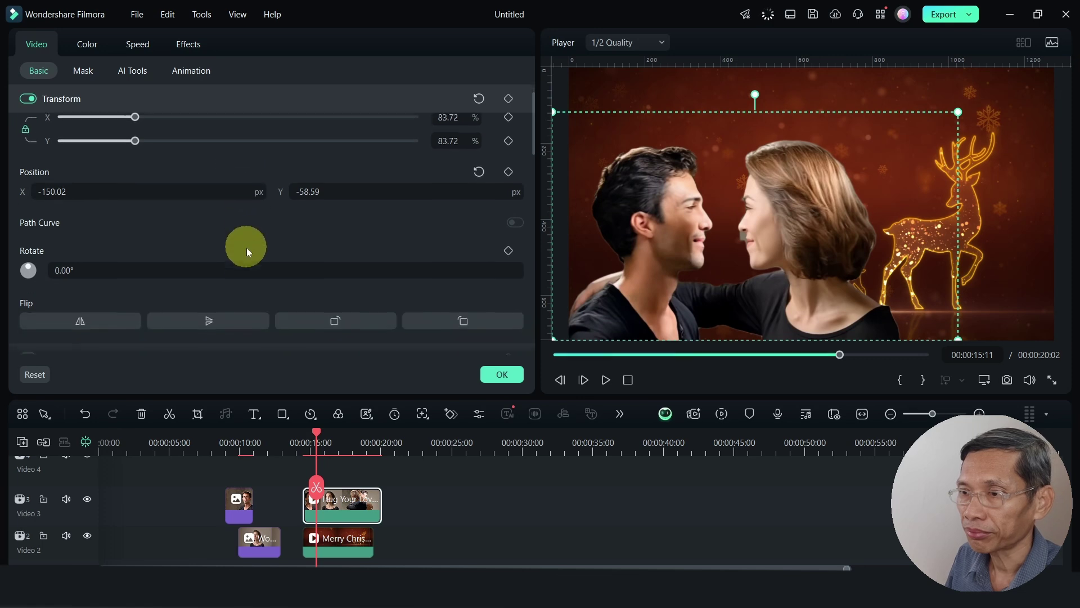
pyautogui.click(96, 301)
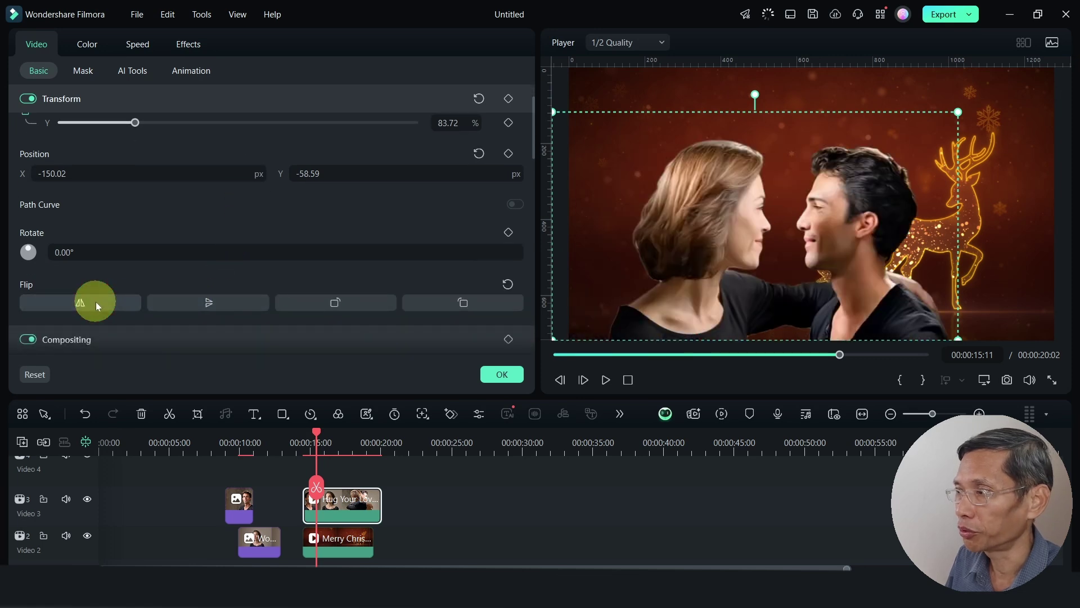
pyautogui.click(94, 302)
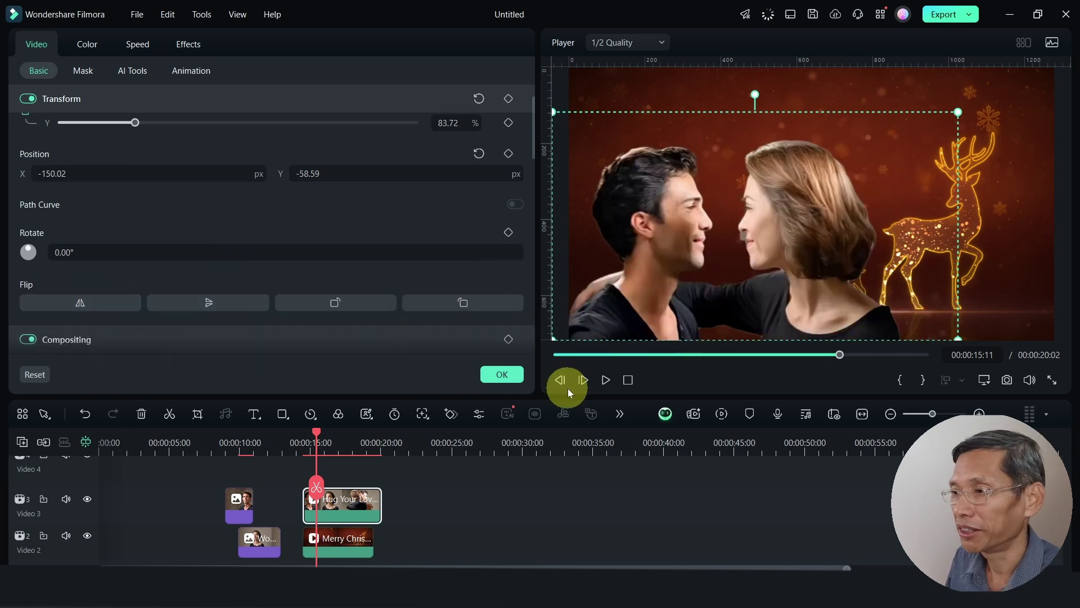
pyautogui.click(502, 376)
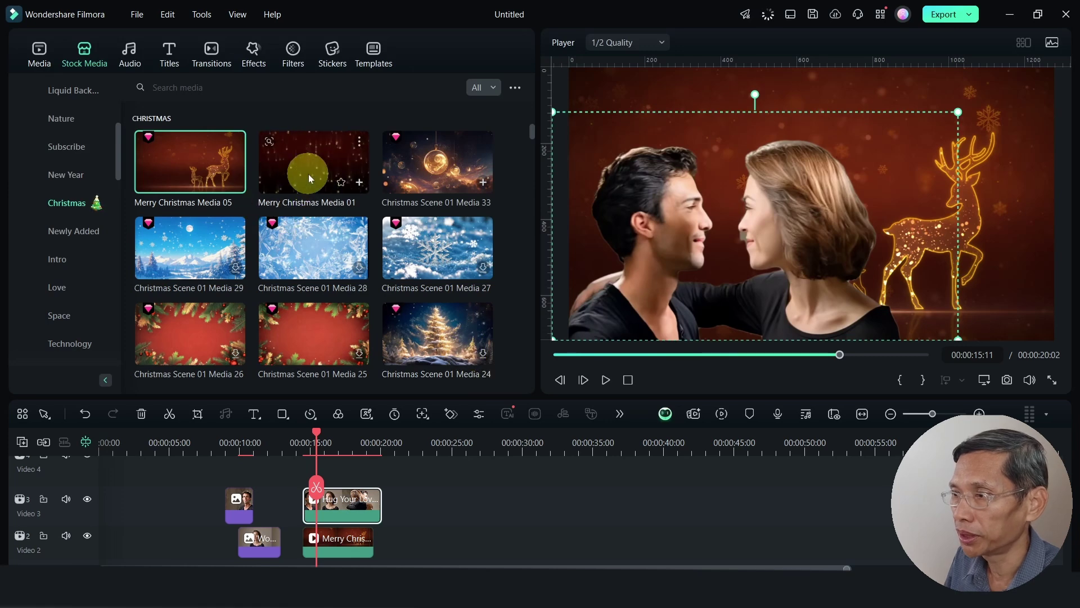
# - Place the Merry Christmas Media 01 stock clip on Video 4, ending with the hug clip, keeping 1280 x 720 25fps, and move the playhead to 00:00:16:10
pyautogui.moveTo(309, 174); pyautogui.dragTo(317, 483)
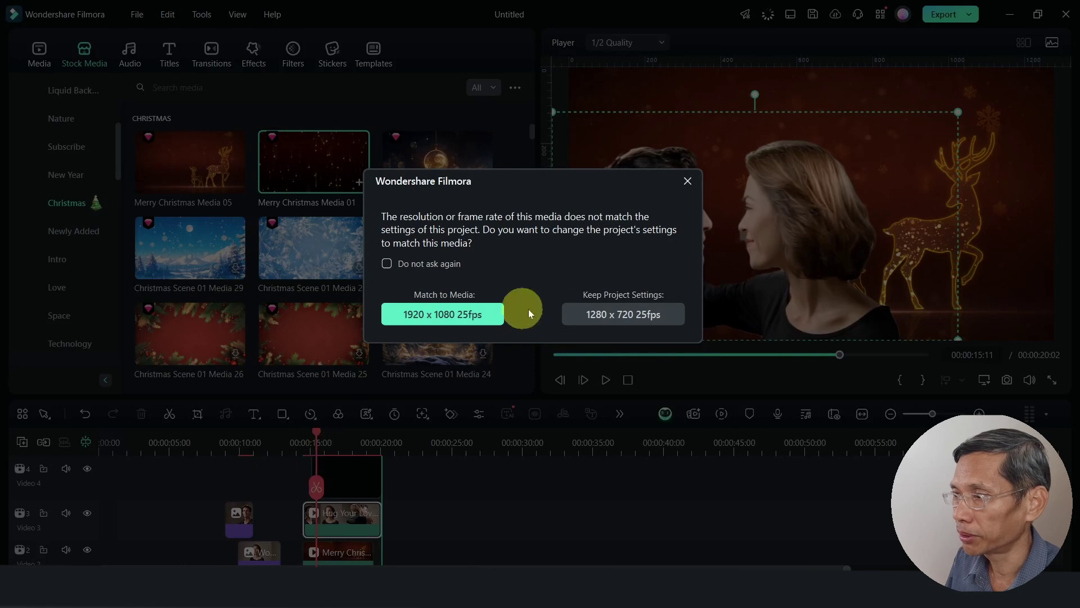
pyautogui.click(603, 315)
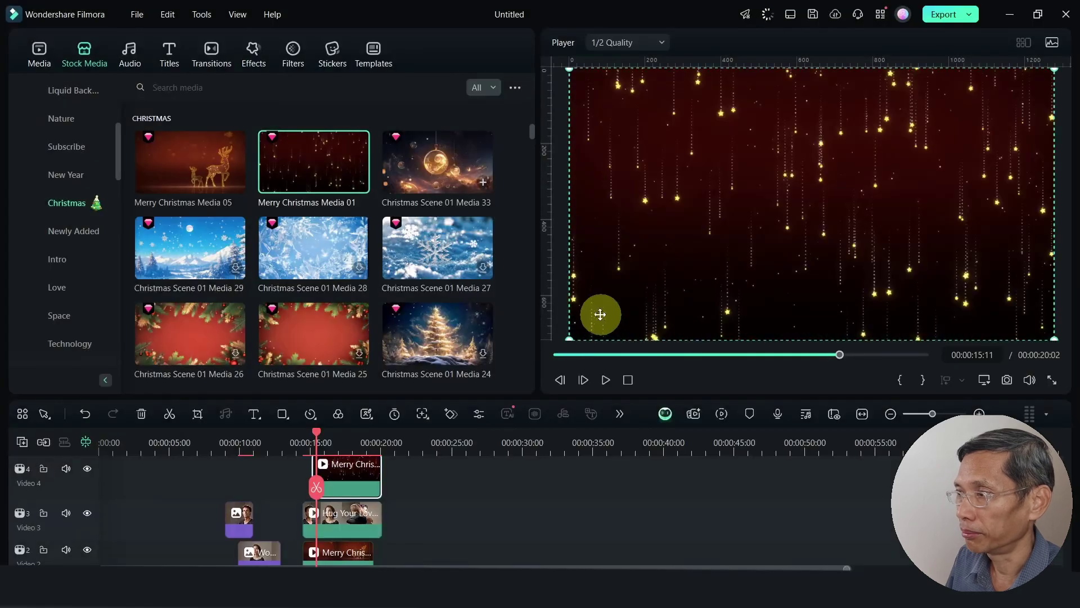
pyautogui.click(341, 443)
pyautogui.click(330, 443)
# - Set the falling-stars clip's blend mode to Screen and reduce its opacity so the stars appear faint over the couple
pyautogui.doubleClick(344, 477)
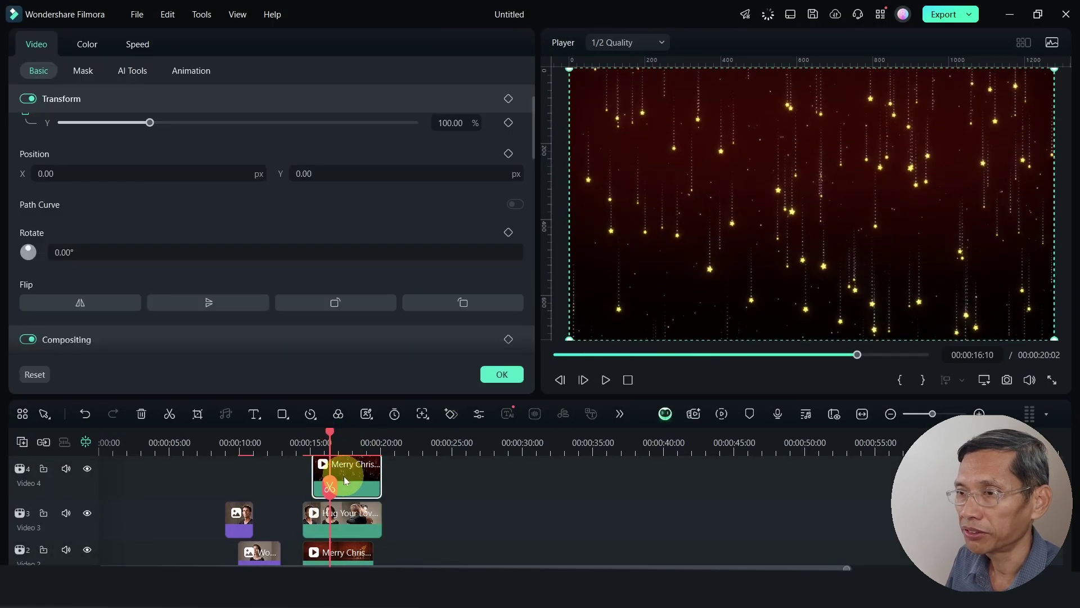
pyautogui.scroll(-5, 174, 224)
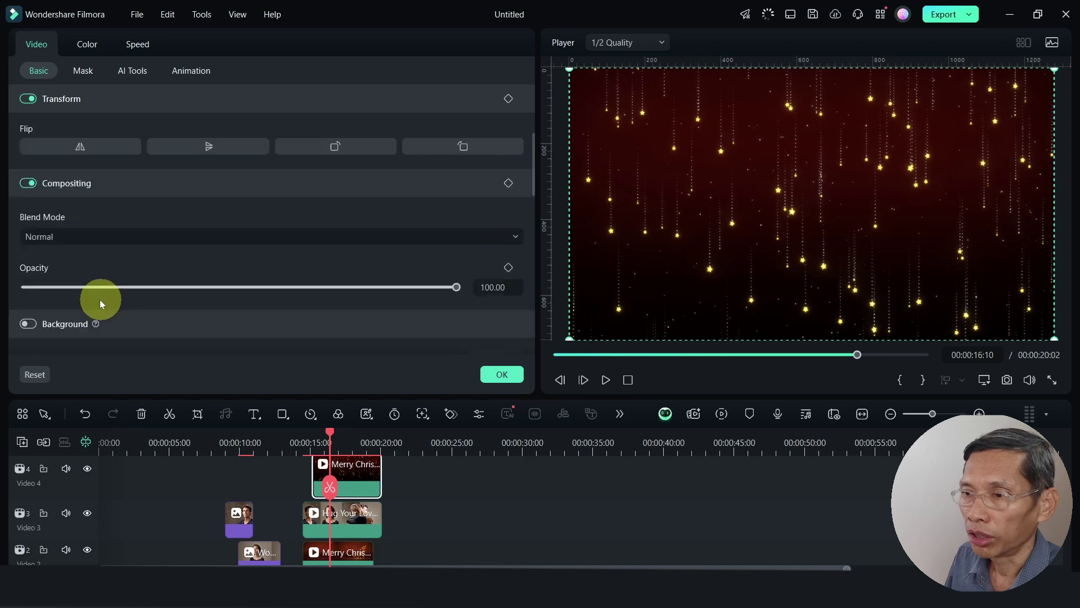
pyautogui.click(63, 191)
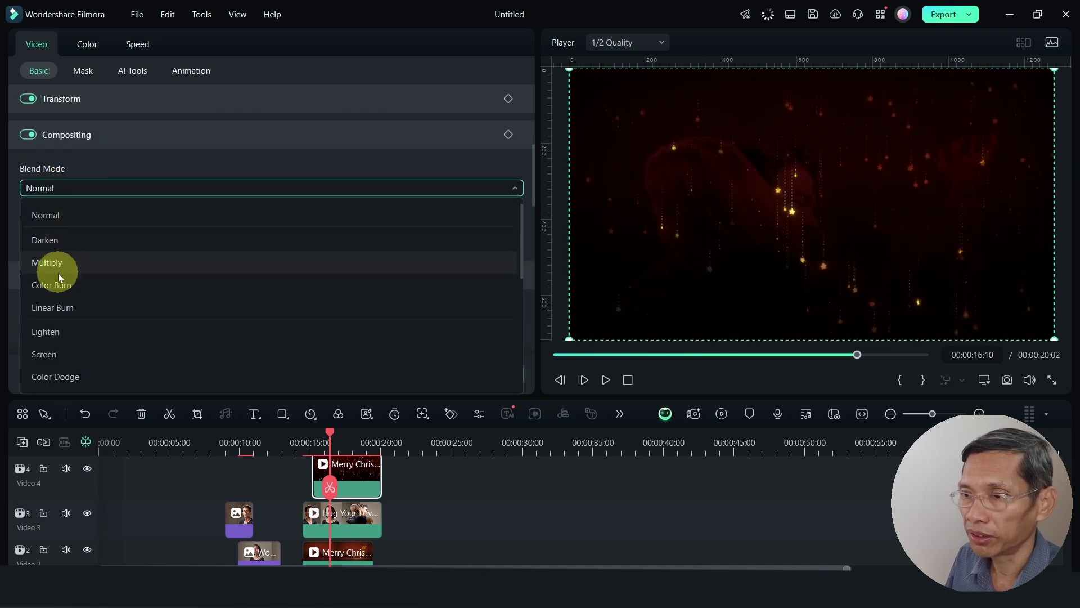
pyautogui.click(50, 354)
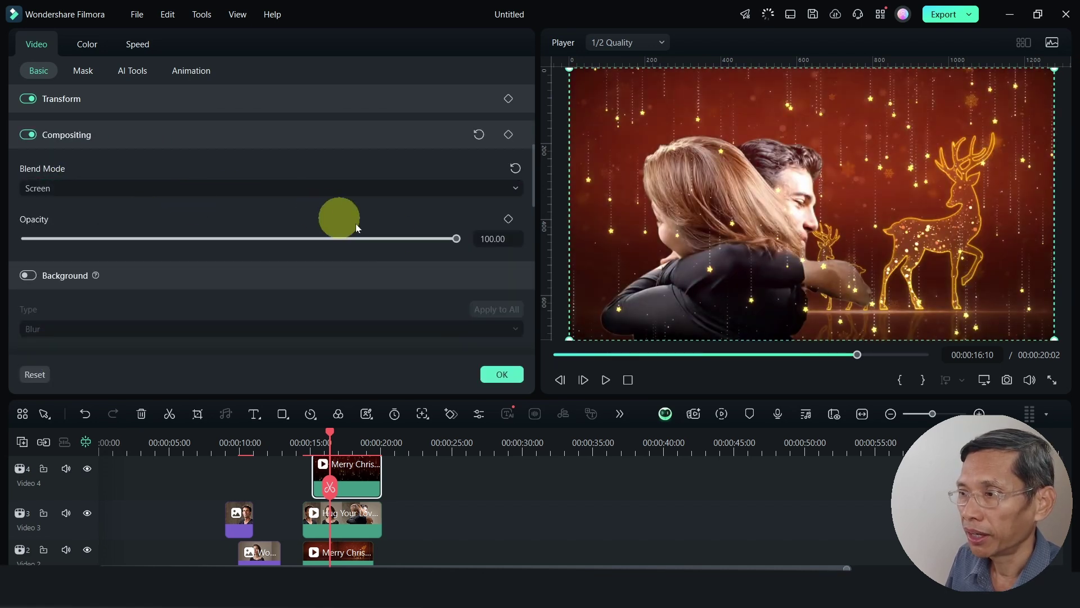
pyautogui.moveTo(456, 238); pyautogui.dragTo(149, 243)
pyautogui.click(502, 375)
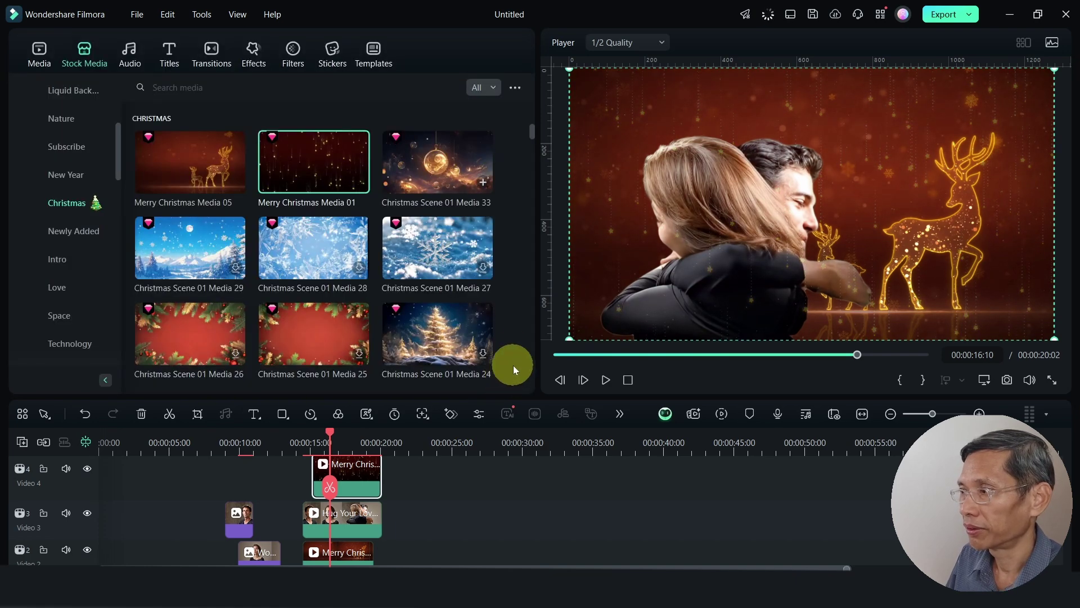
# - Play back the layered Christmas hug scene from about 00:00:15:00
pyautogui.click(310, 448)
pyautogui.press('space')
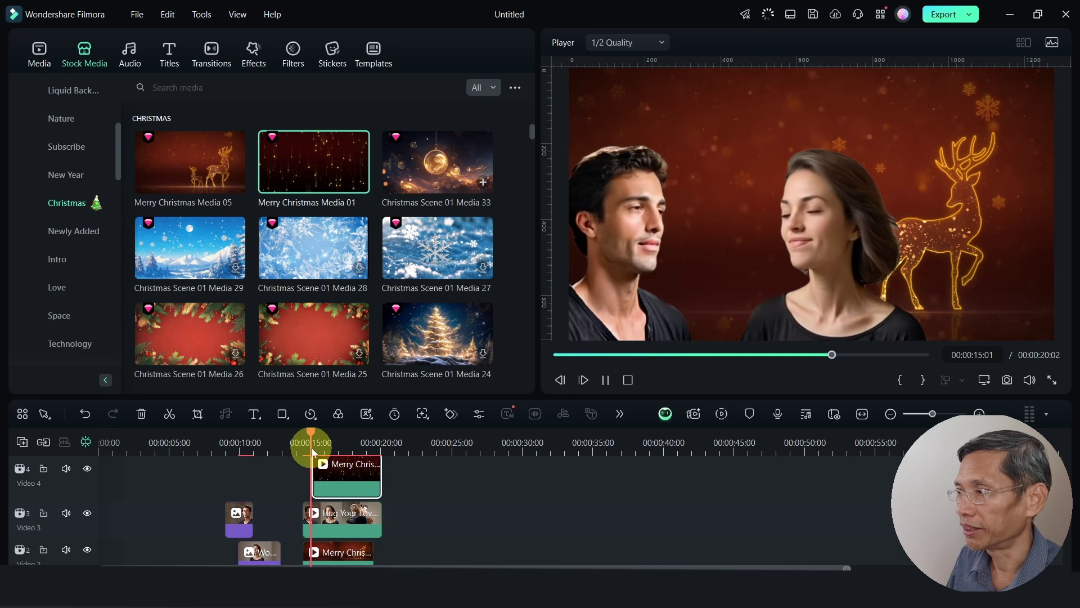